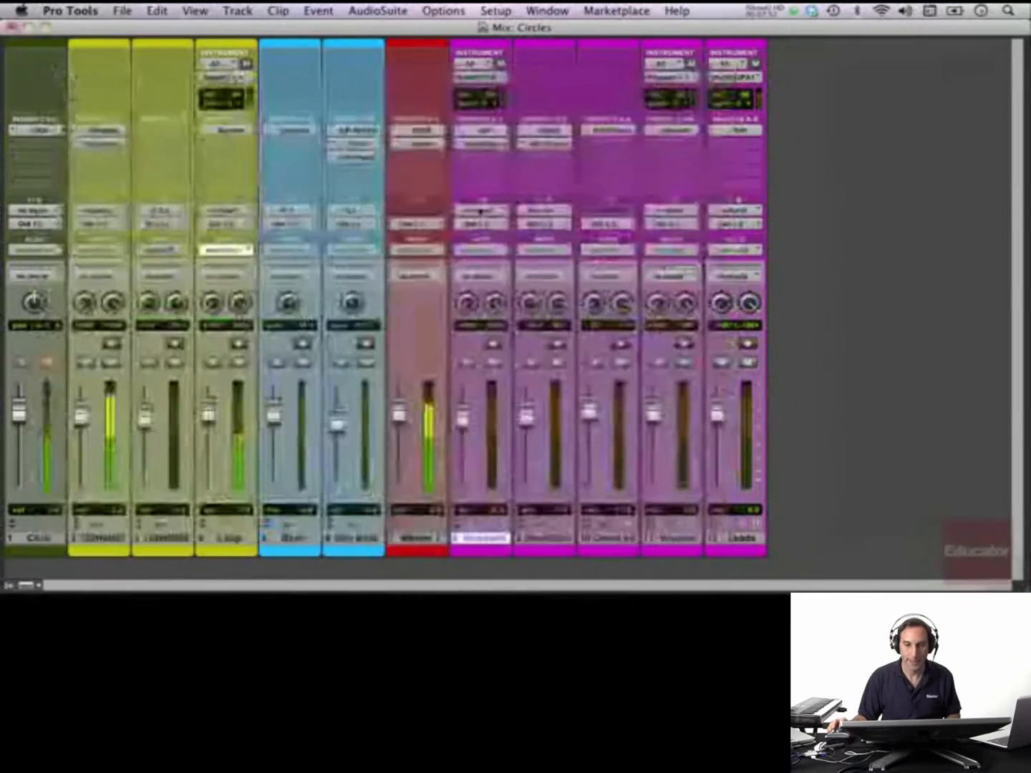
# - Examine the Vacuum instrument on the Vacuum track and Structure Free on the Nice Saw Lead track, closing each plug-in window
pyautogui.click(680, 131)
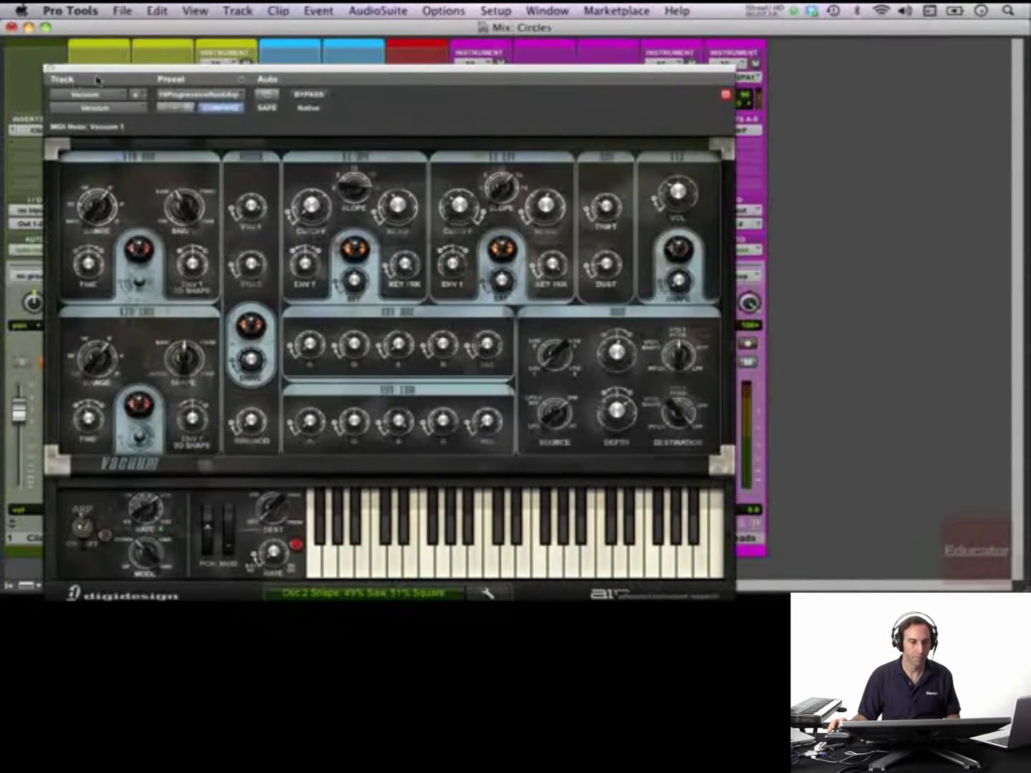
pyautogui.moveTo(99, 72); pyautogui.dragTo(238, 30)
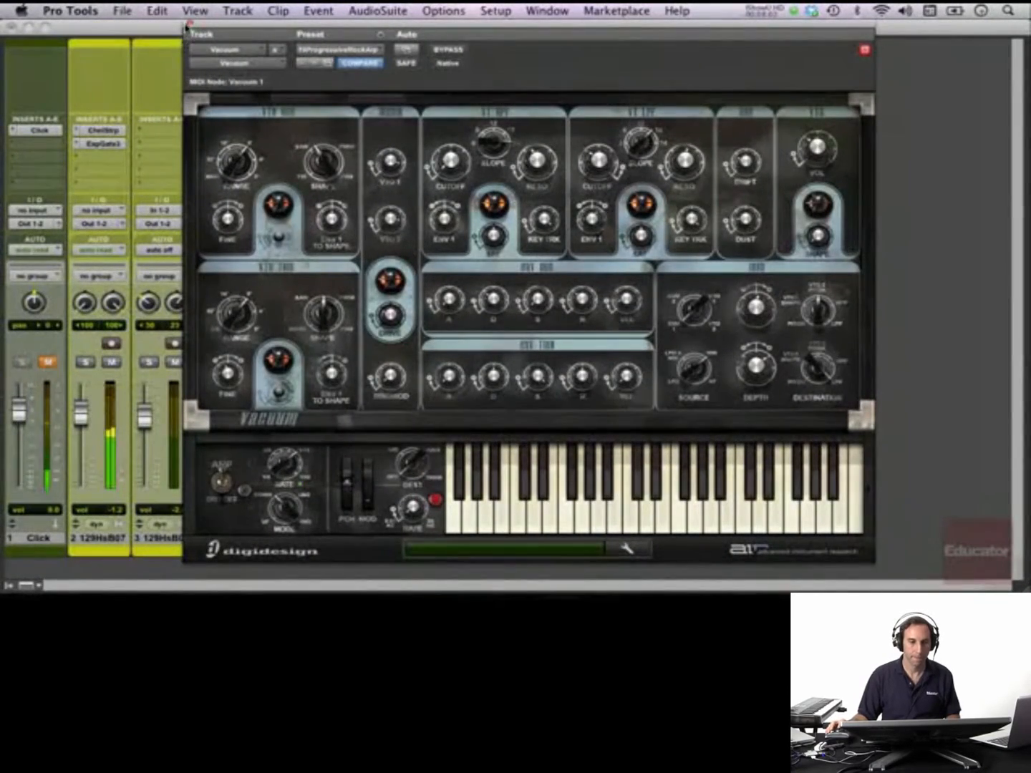
pyautogui.click(190, 23)
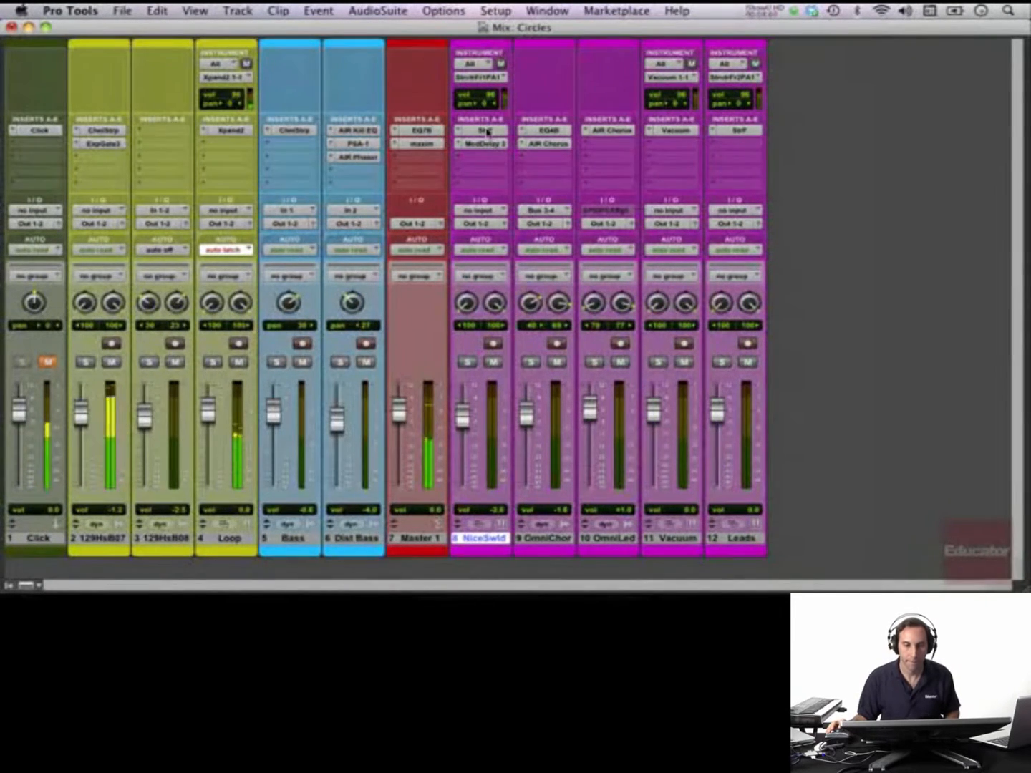
pyautogui.click(486, 132)
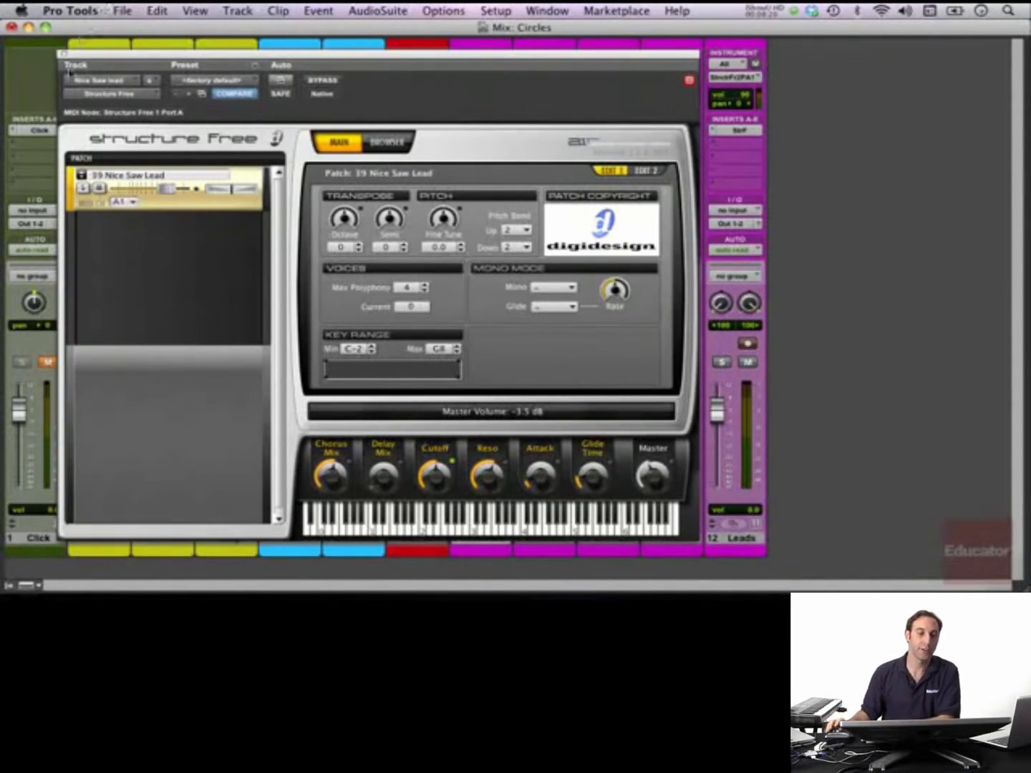
pyautogui.click(62, 54)
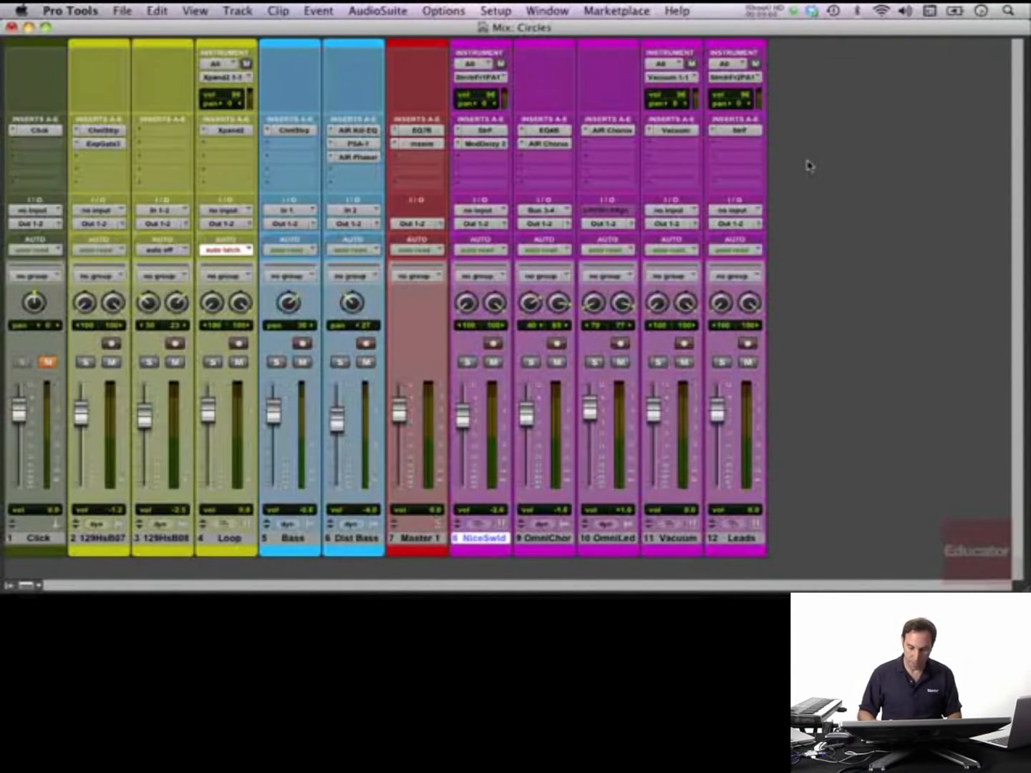
# - Switch back and forth between the Mix and Edit windows, ending on the Edit window
pyautogui.press('super+equal')
pyautogui.press('super+equal')
pyautogui.press('super+equal')
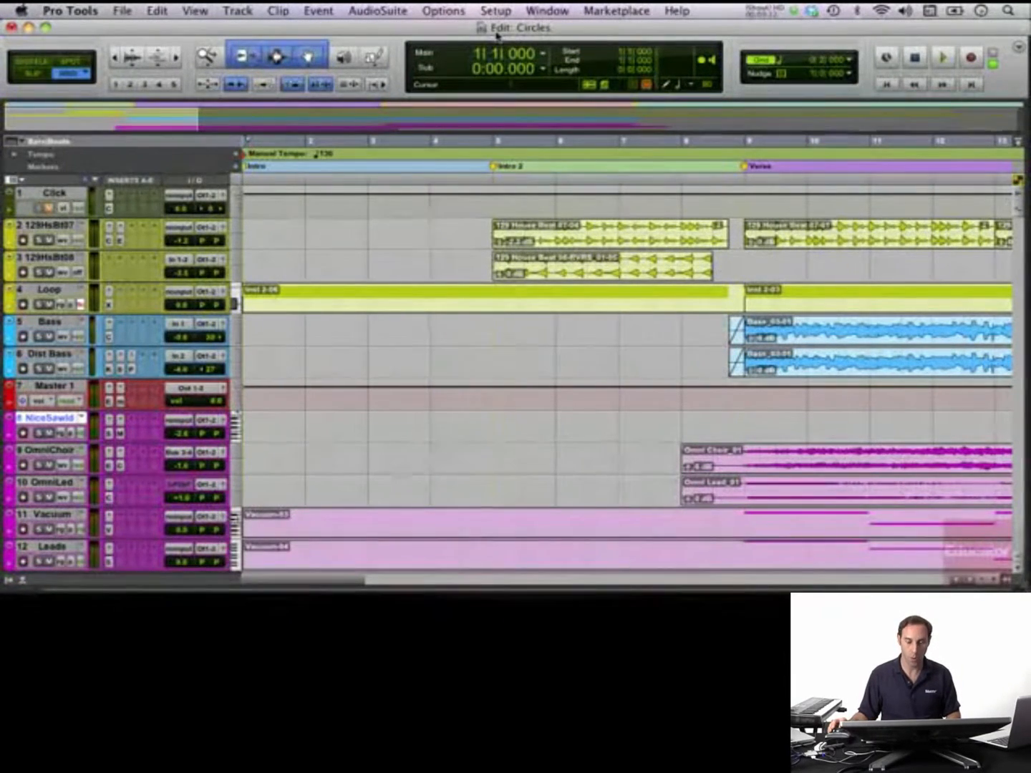
pyautogui.click(564, 11)
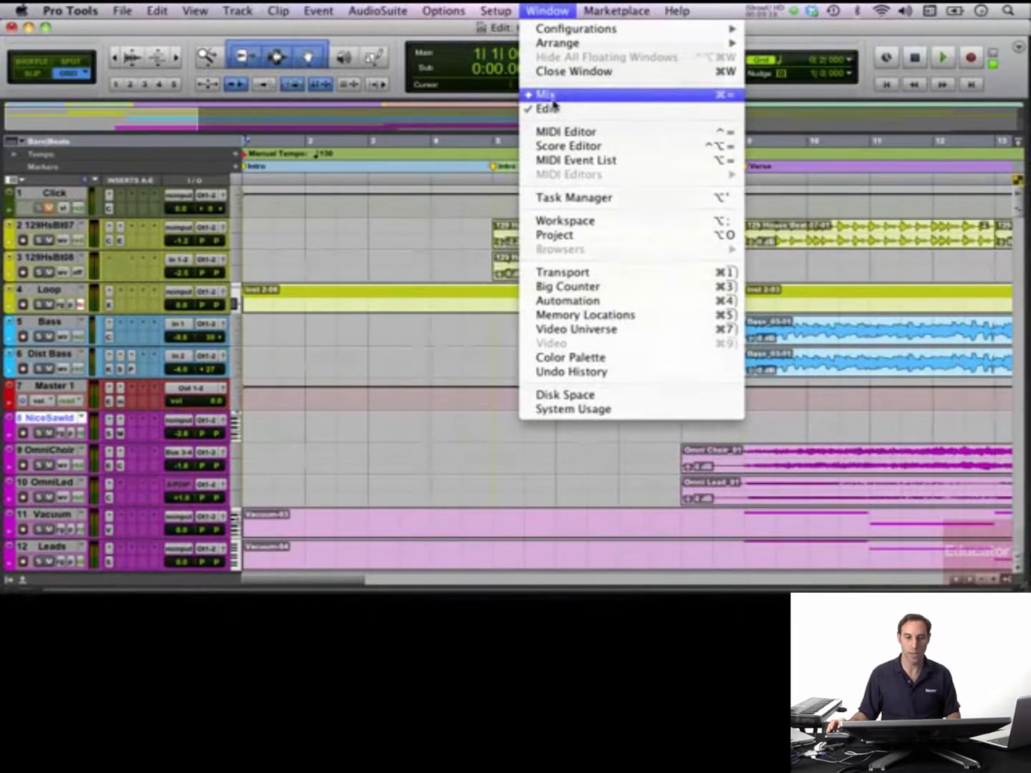
pyautogui.click(713, 9)
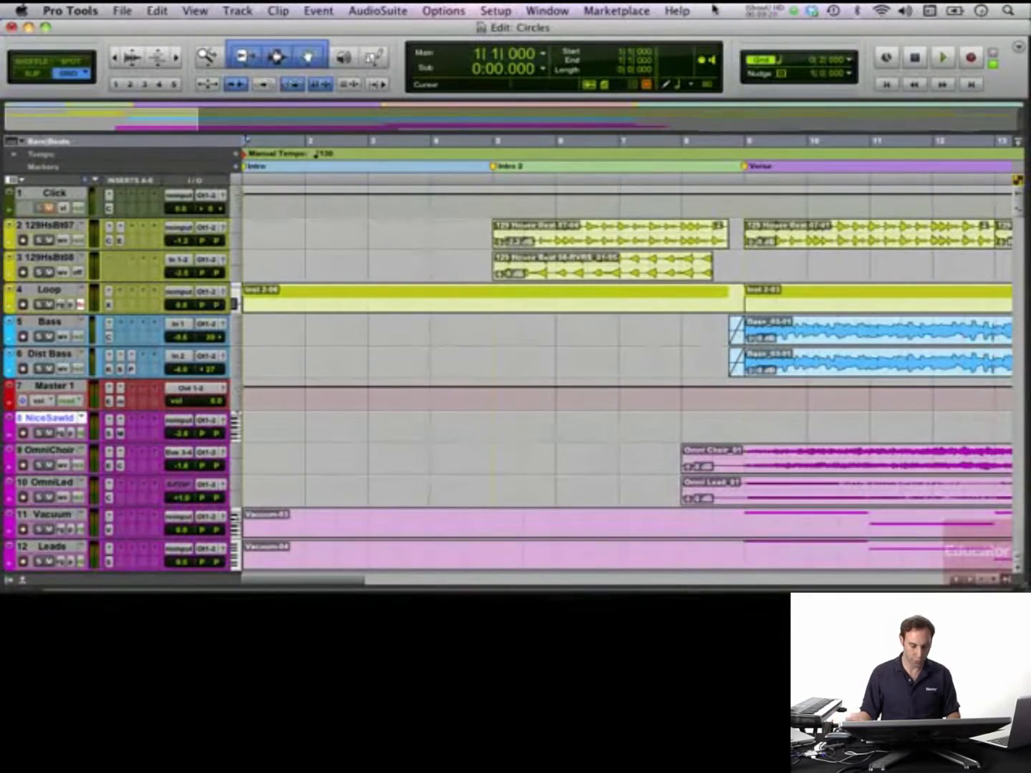
pyautogui.press('super+equal')
pyautogui.press('super+equal')
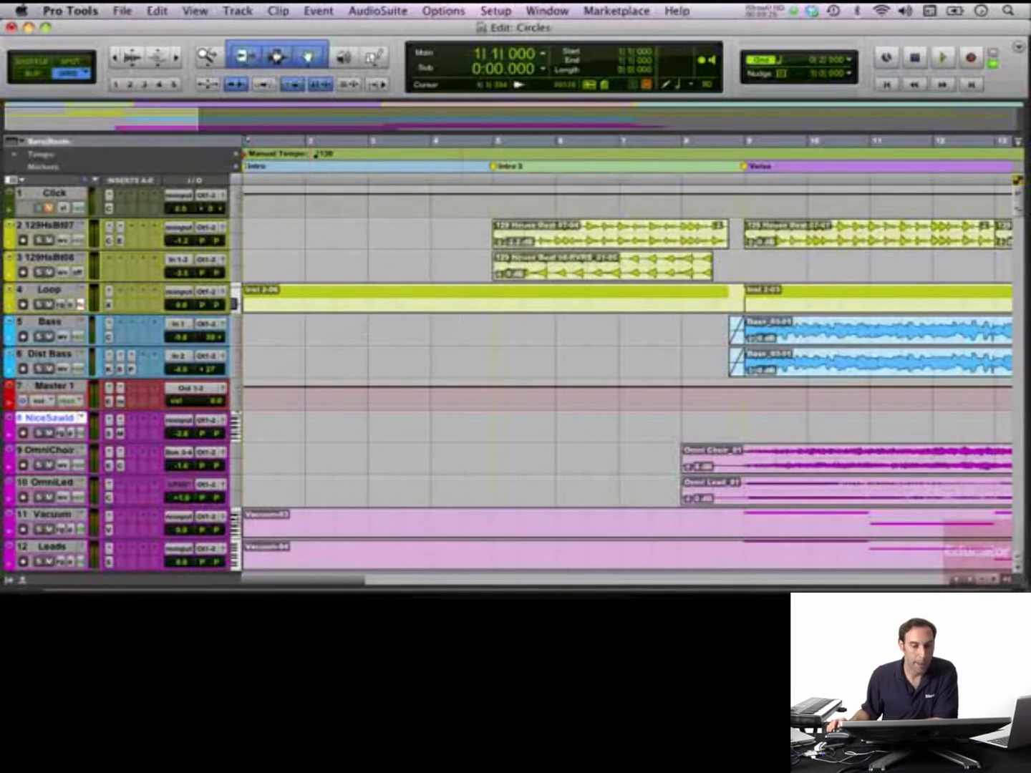
# - With the whole arrangement in view, start and stop playback from the beginning of the session three times
pyautogui.press('r')
pyautogui.press('r')
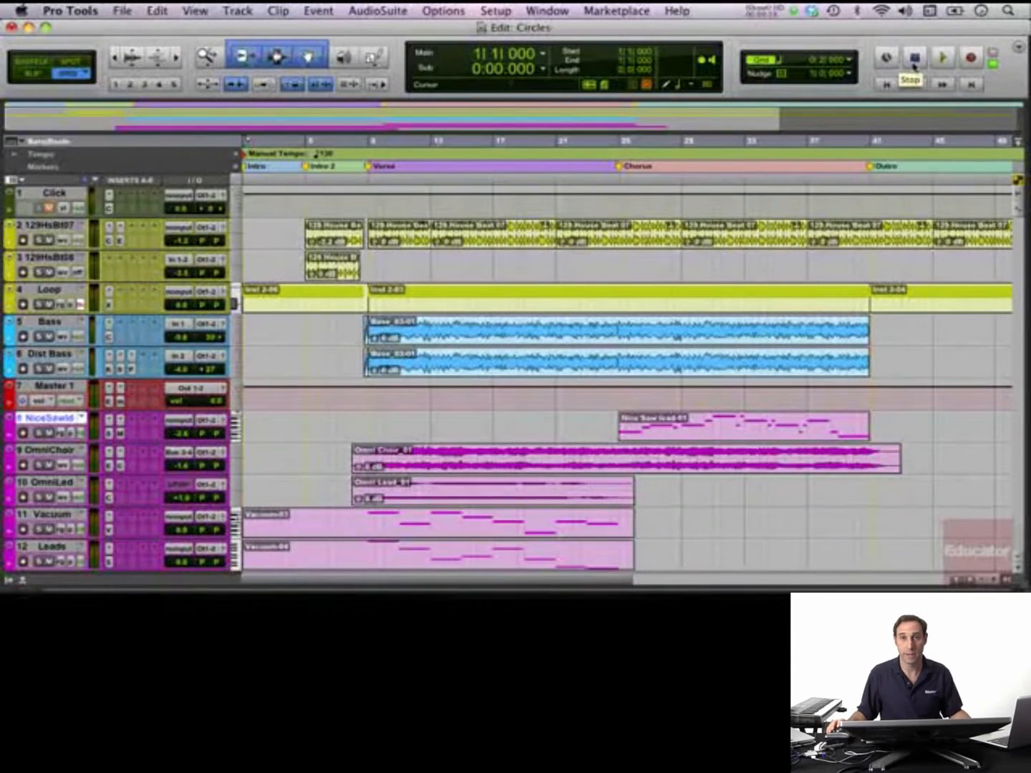
pyautogui.click(943, 59)
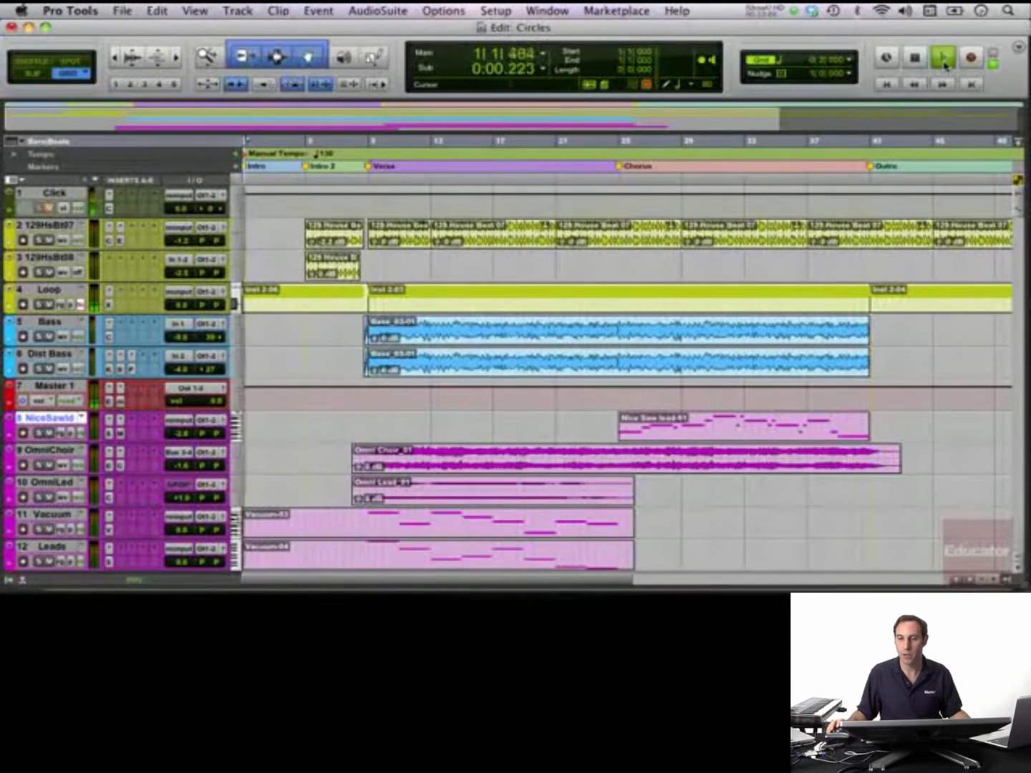
pyautogui.click(917, 59)
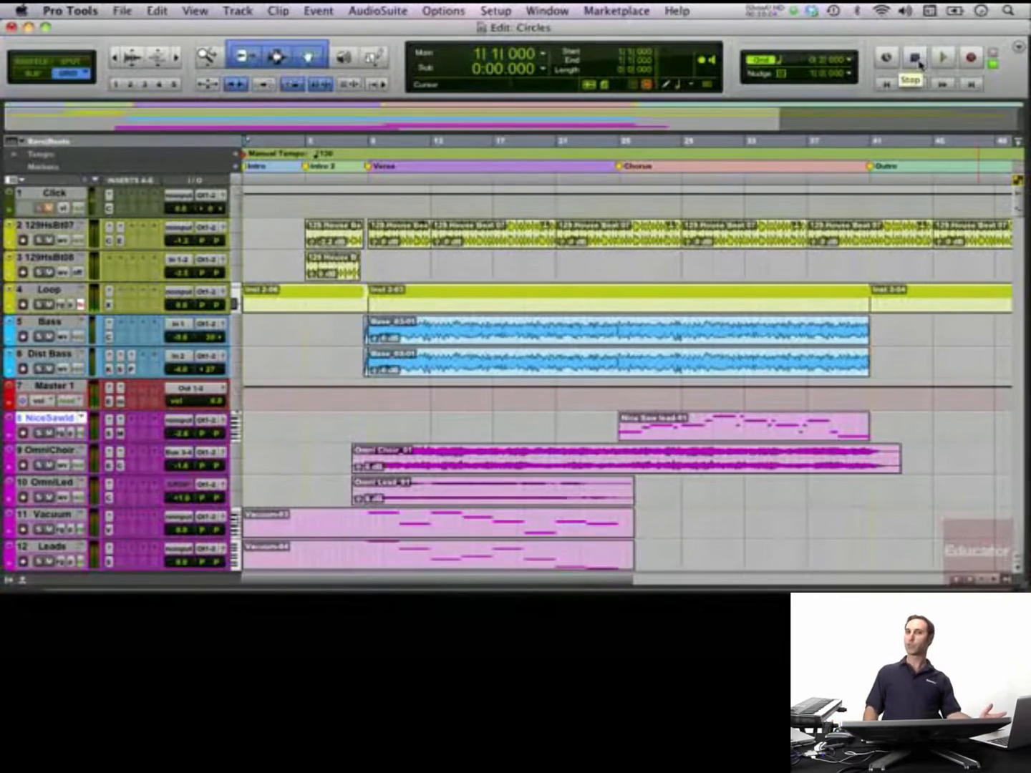
pyautogui.press('space')
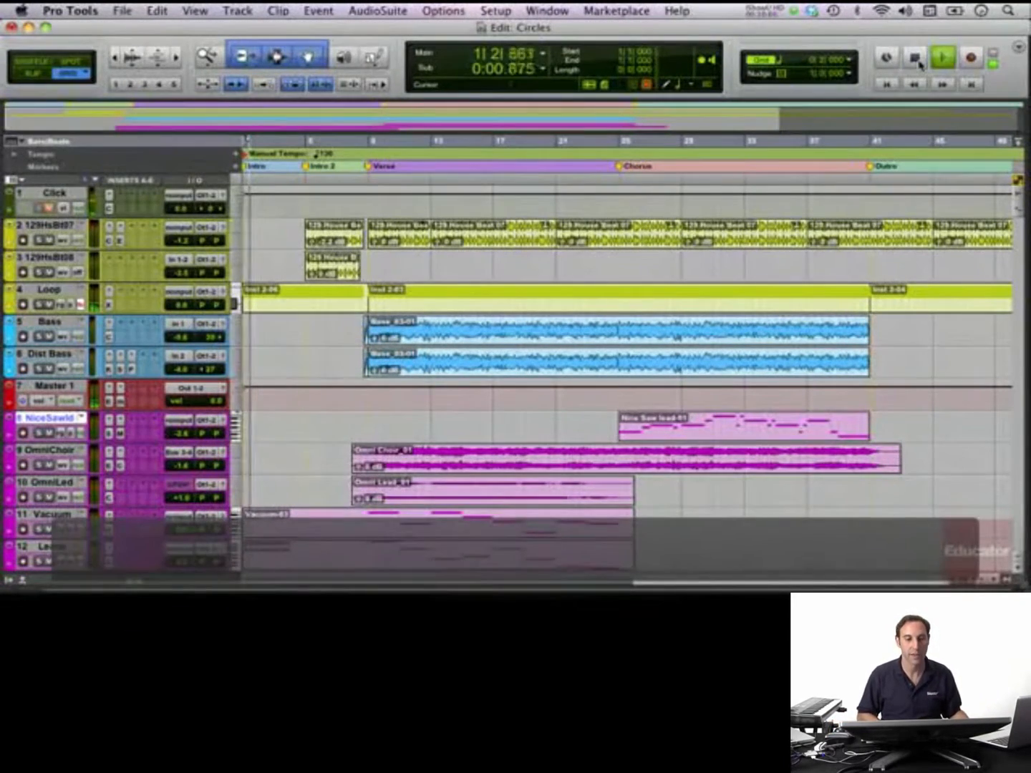
pyautogui.click(917, 60)
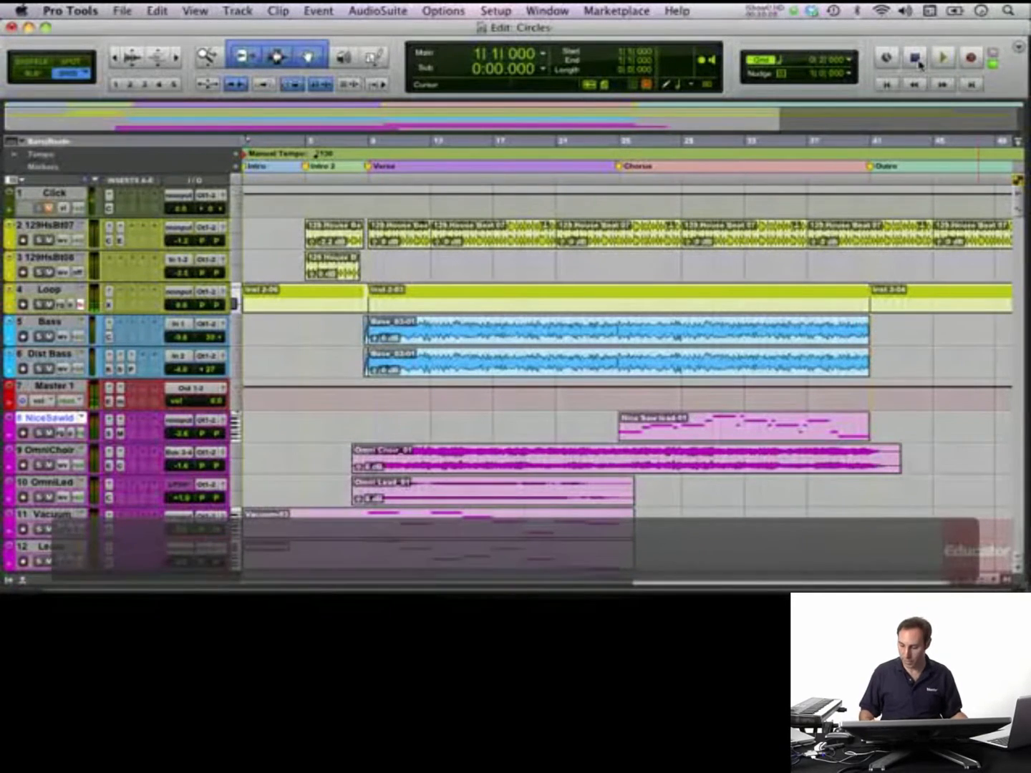
pyautogui.press('space')
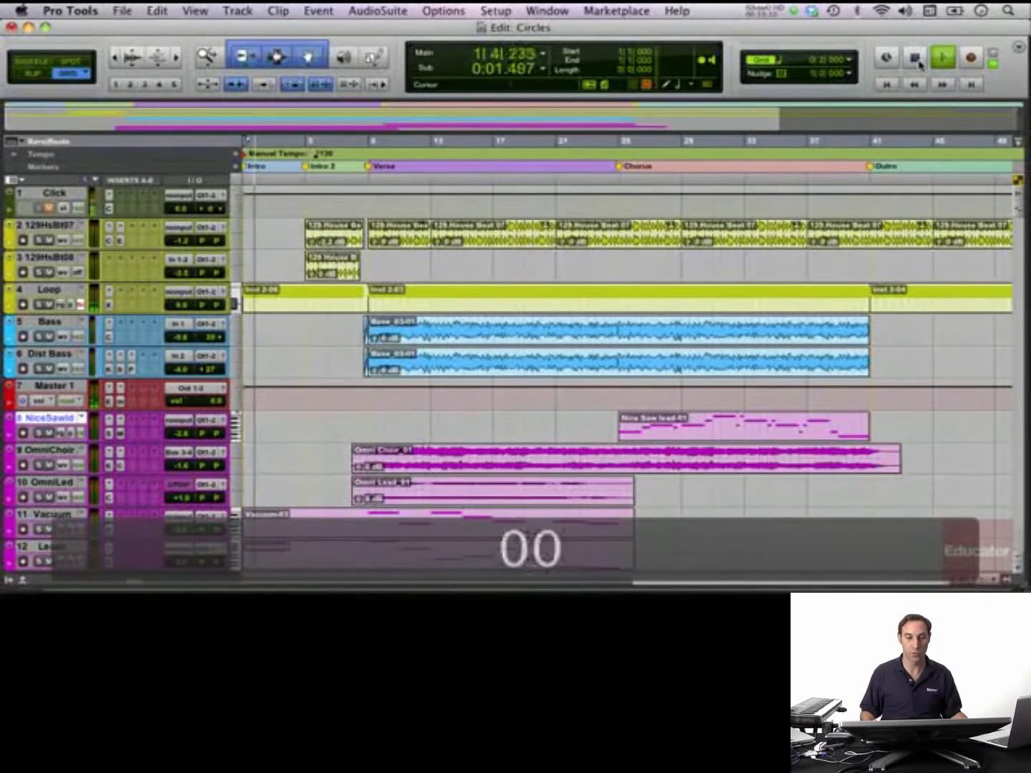
pyautogui.click(918, 61)
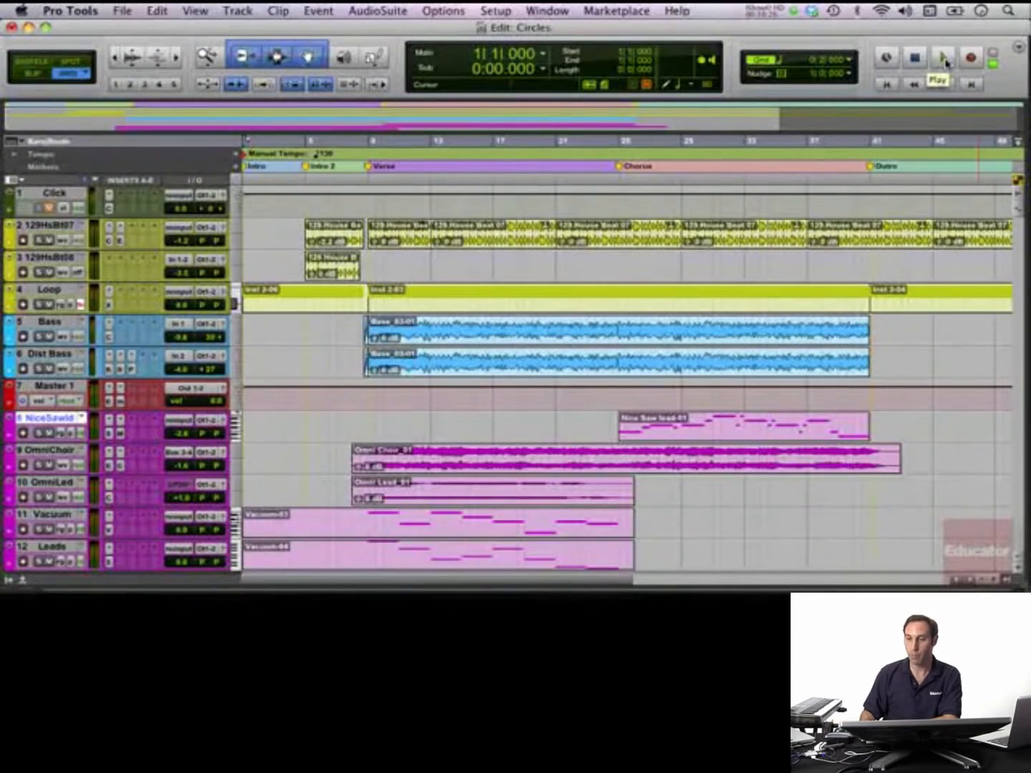
# - Turn loop playback on and off again
pyautogui.press('4')
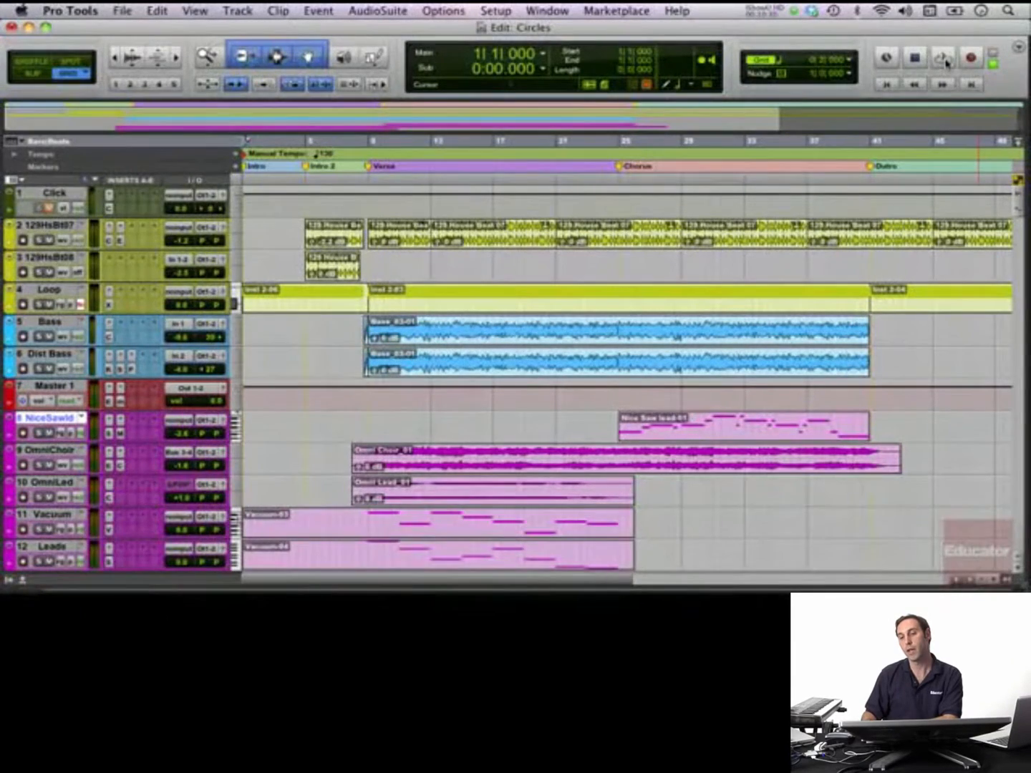
pyautogui.press('4')
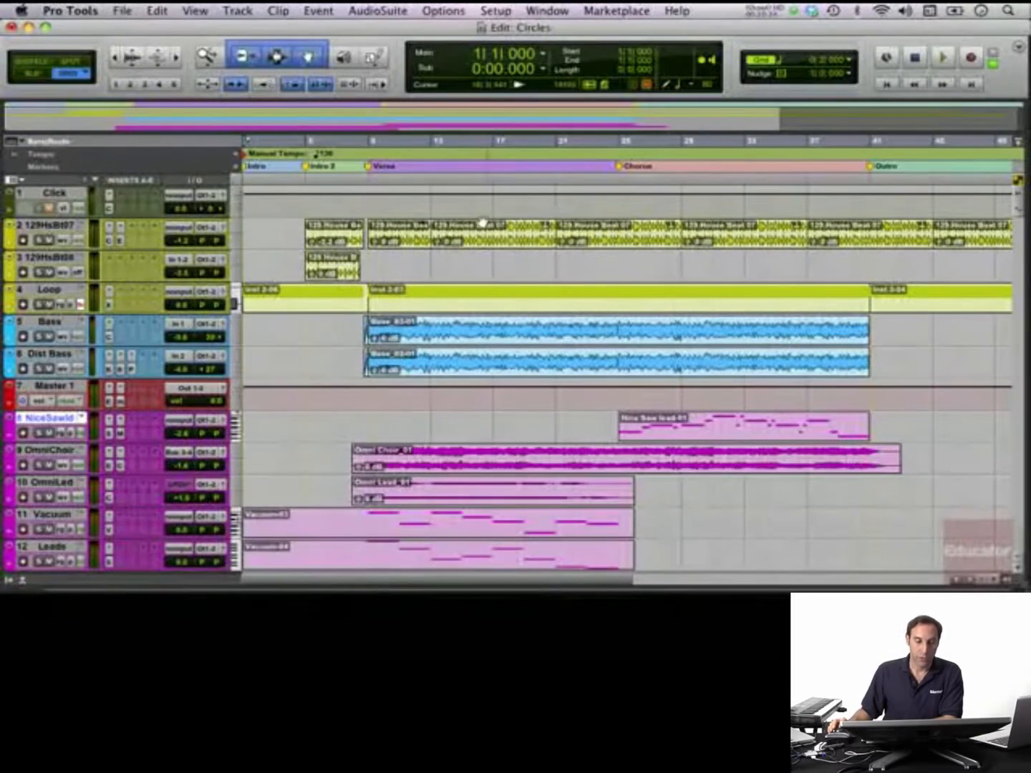
# - With the Selector tool, select from 9|1|000 to 13|3|000 on the Loop track and play the selection
pyautogui.click(344, 57)
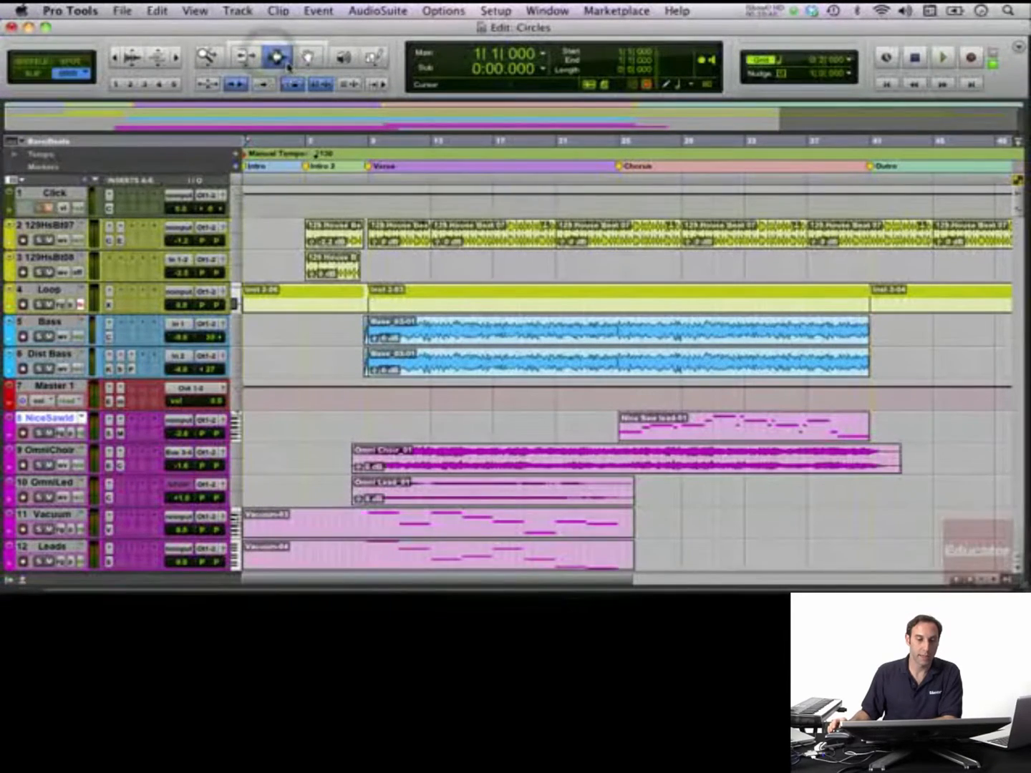
pyautogui.click(370, 301)
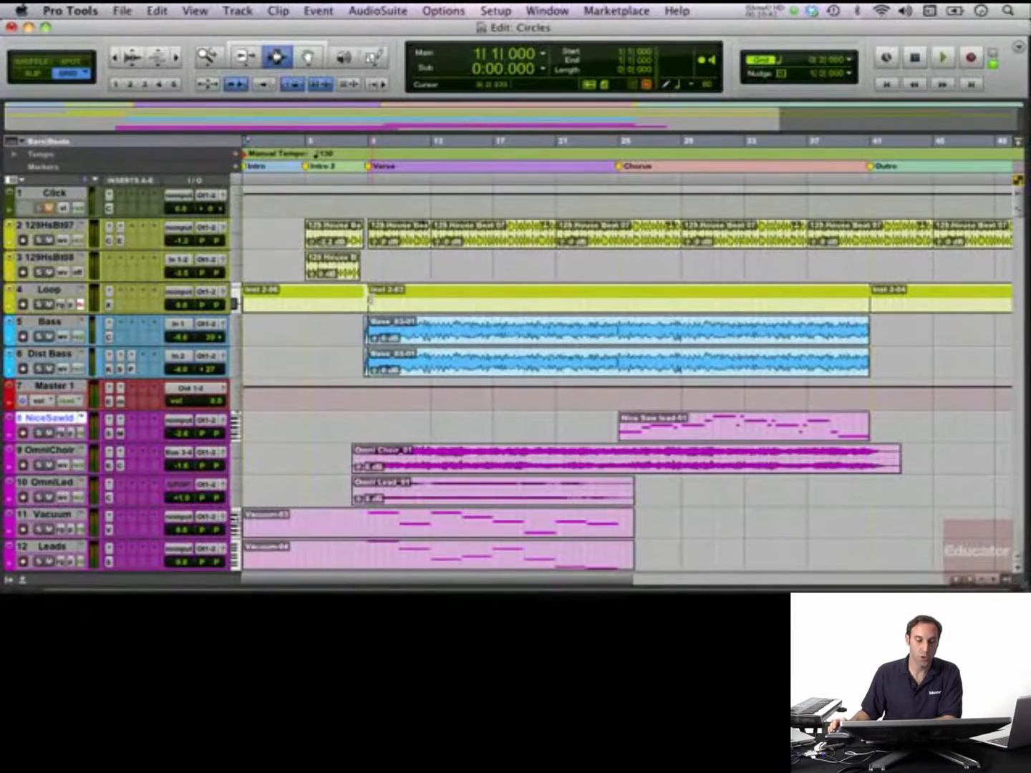
pyautogui.moveTo(371, 300); pyautogui.dragTo(439, 303)
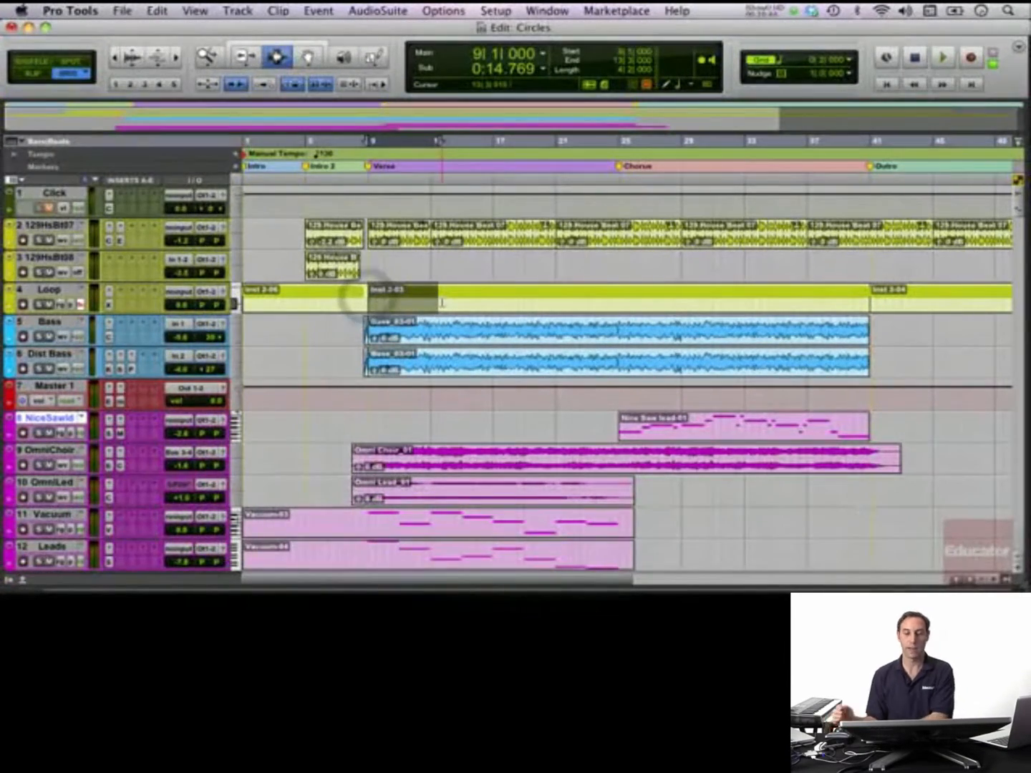
pyautogui.click(944, 58)
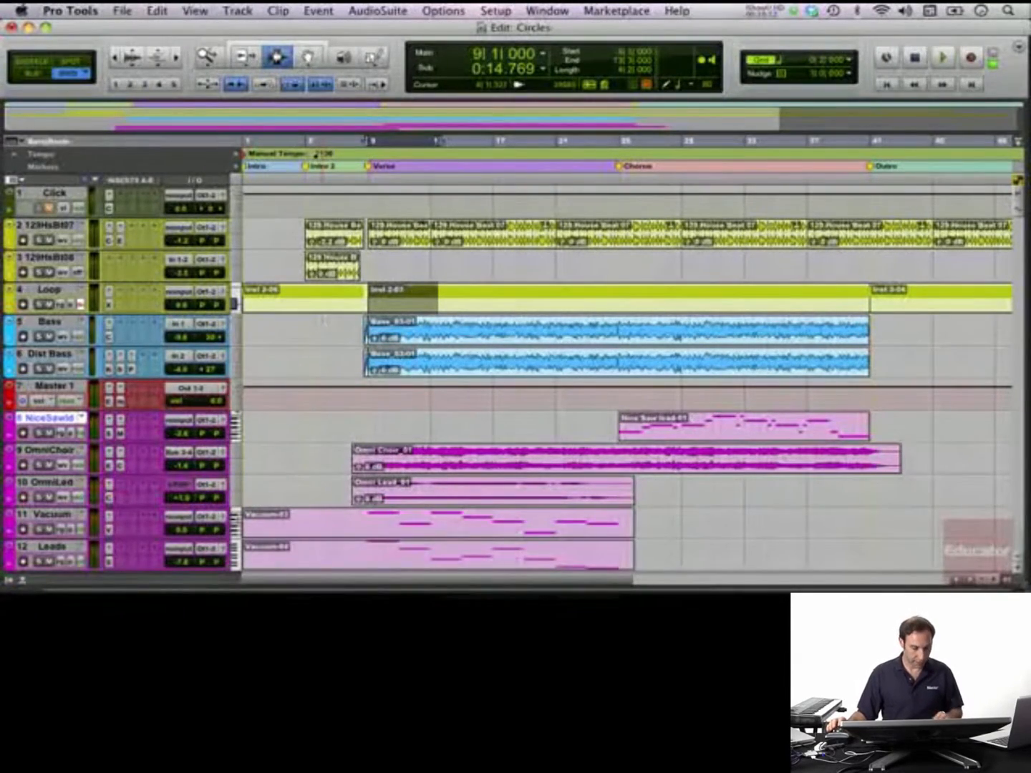
# - In the Mix window, look through the Channel Strip presets on the 129 House Beat 07 track, leaving the preset as it is
pyautogui.press('super+equal')
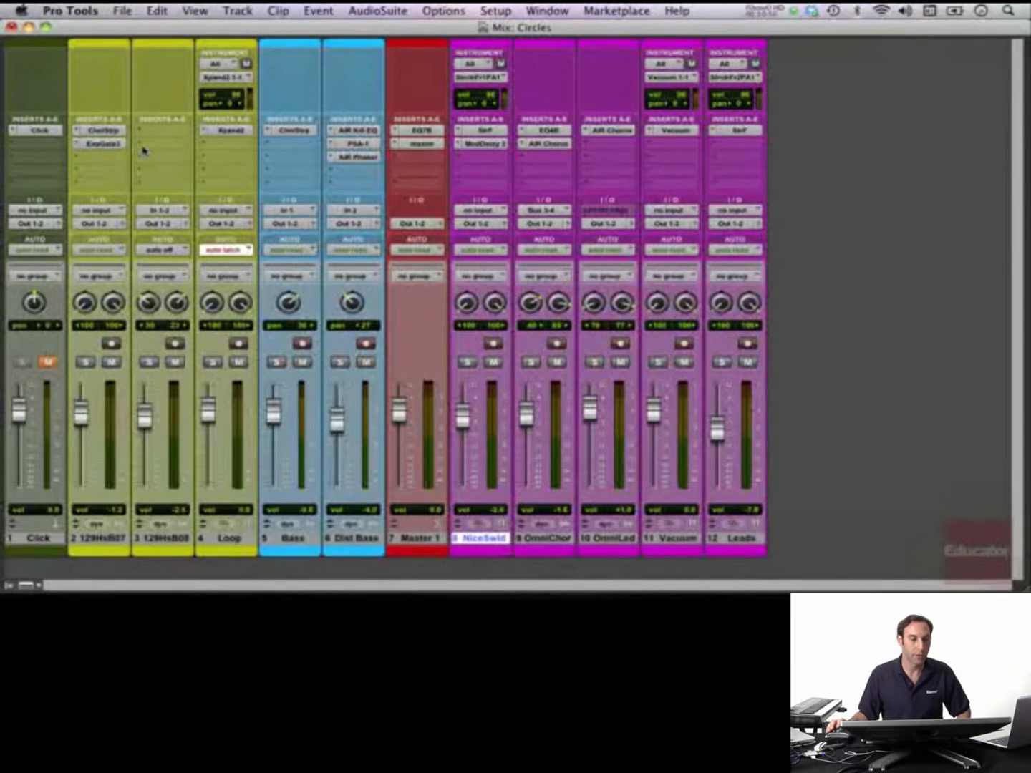
pyautogui.click(109, 130)
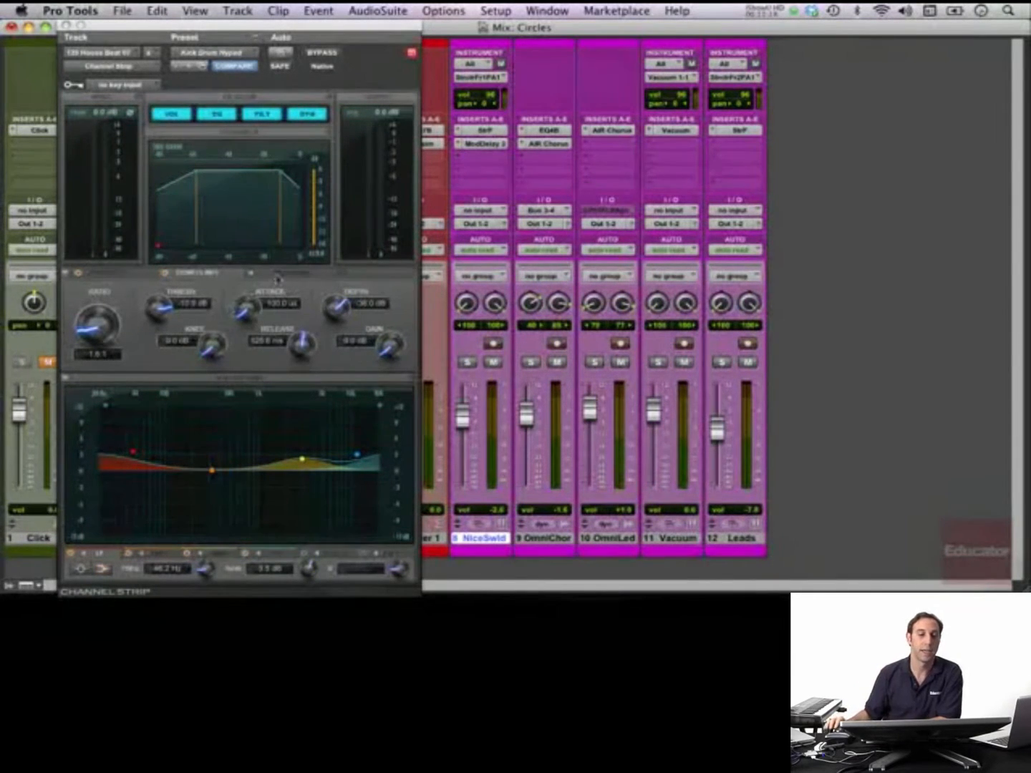
pyautogui.click(249, 58)
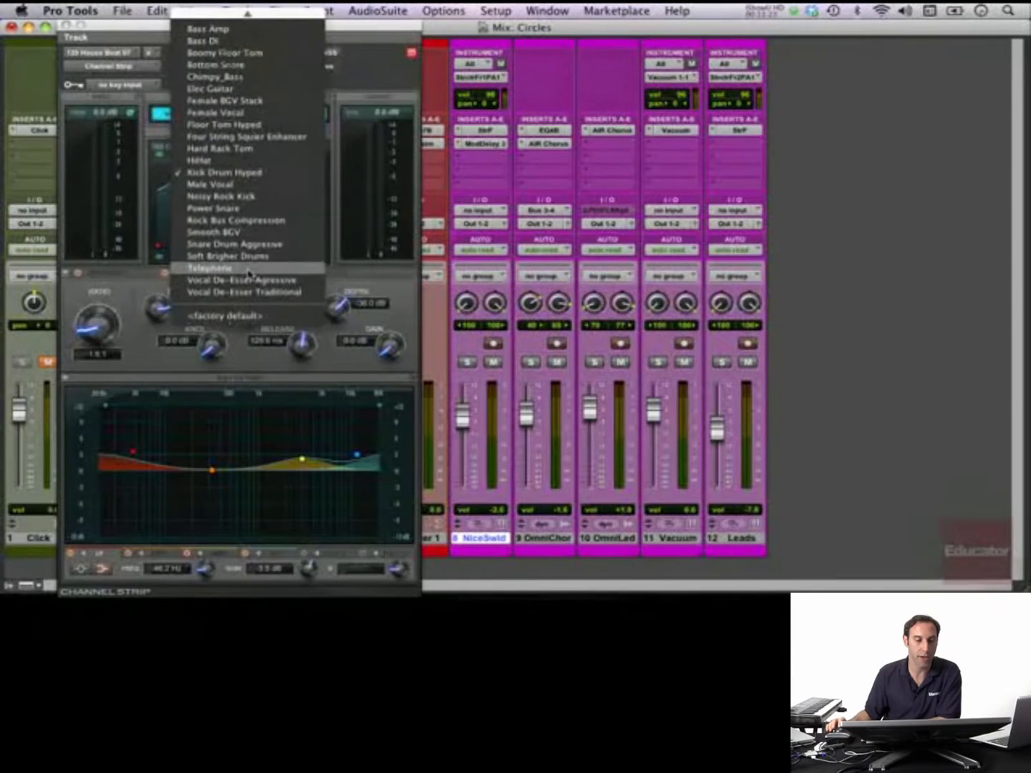
pyautogui.click(121, 35)
pyautogui.click(65, 25)
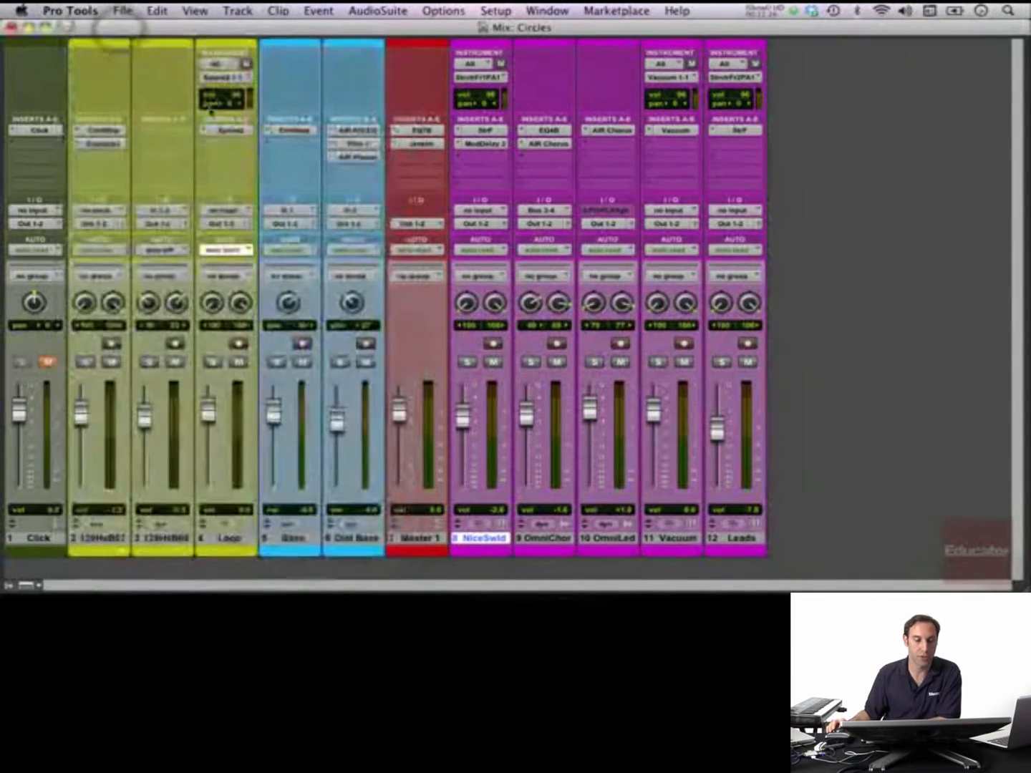
# - Examine the Mod Delay III effect on the Nice Saw Lead track and close its window
pyautogui.click(486, 144)
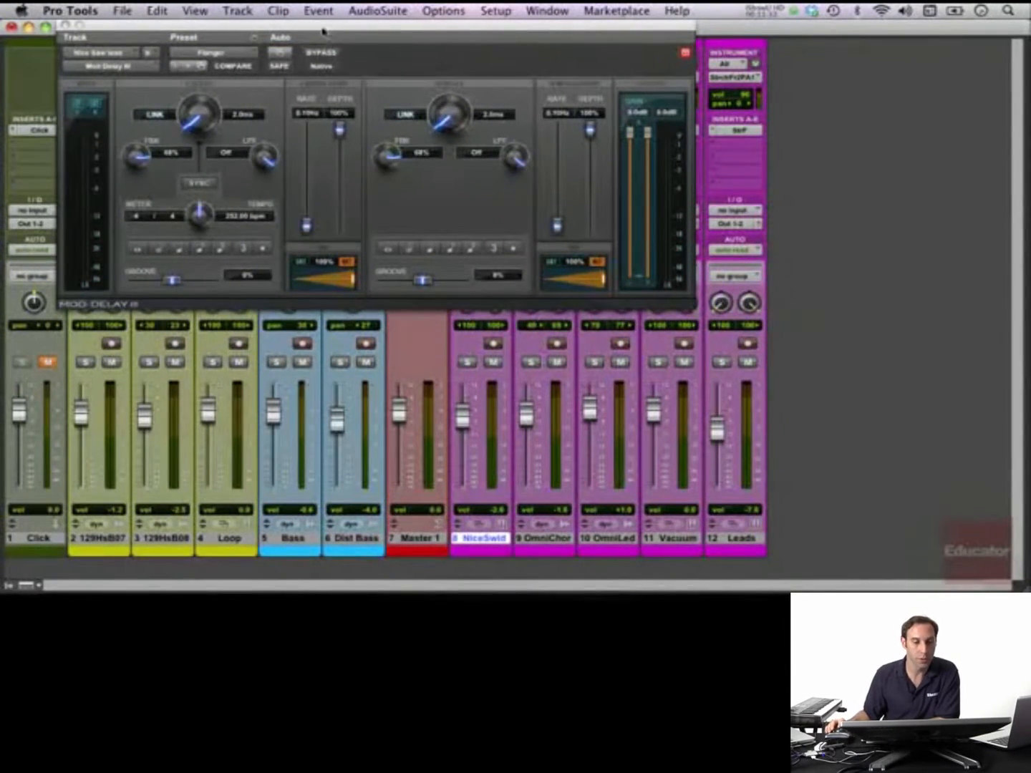
pyautogui.moveTo(323, 30); pyautogui.dragTo(338, 70)
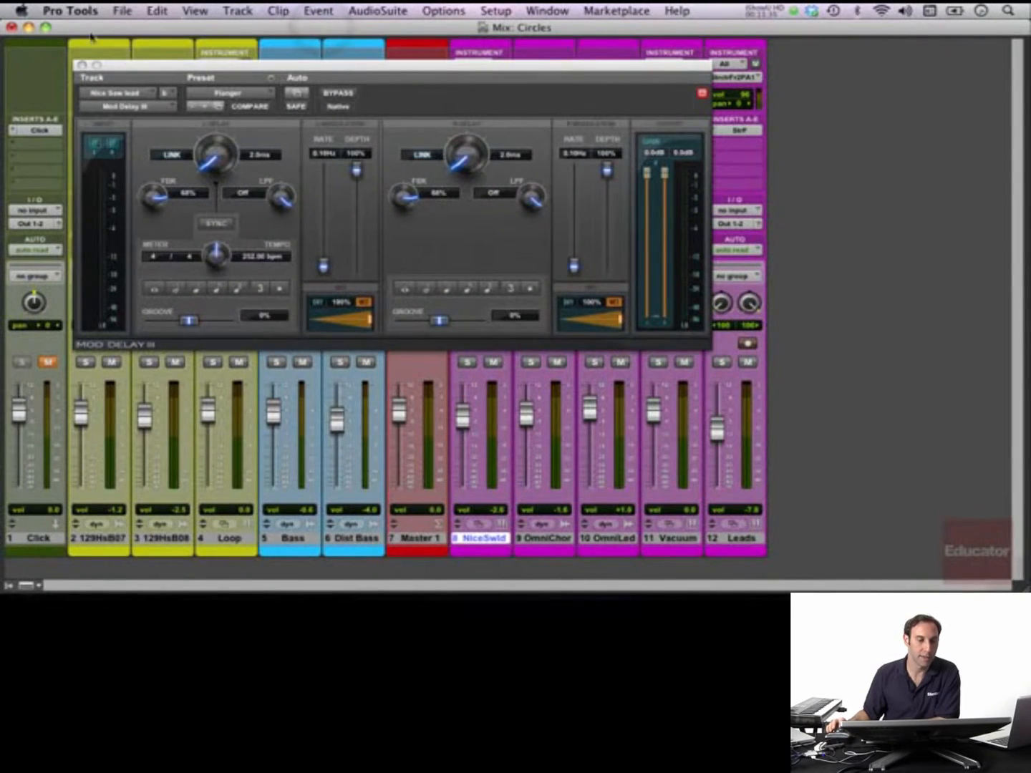
pyautogui.click(82, 65)
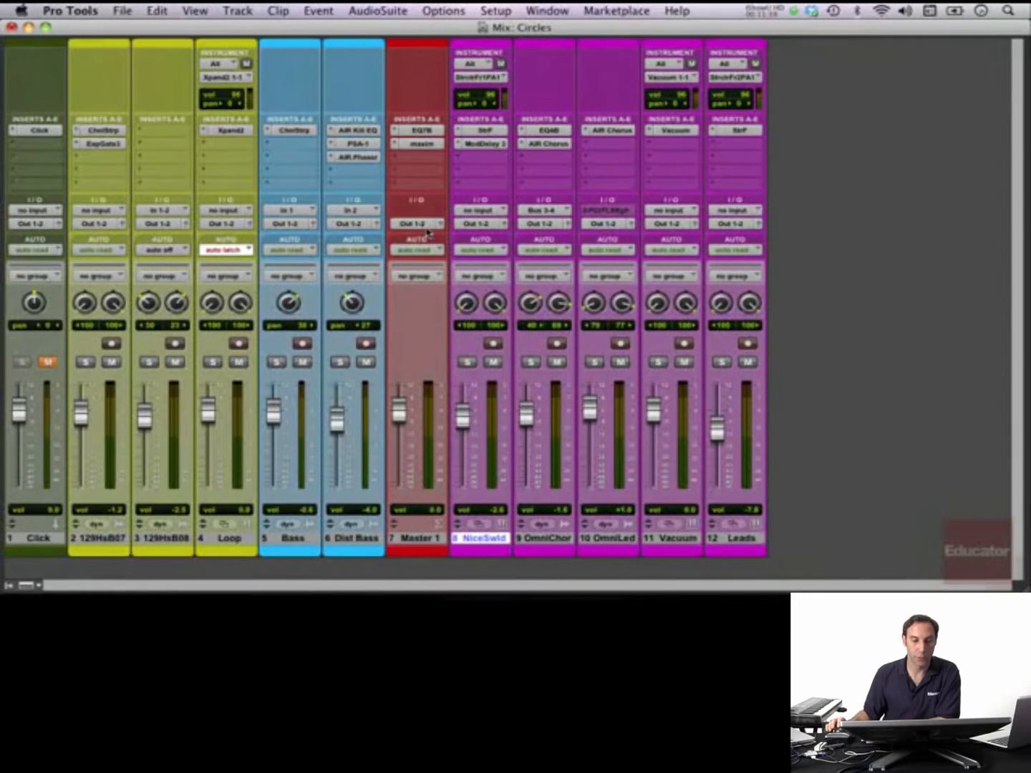
# - Examine the Vacuum instrument and the Loop track's Xpand2 instrument, close each one, and return to the Edit window
pyautogui.click(677, 131)
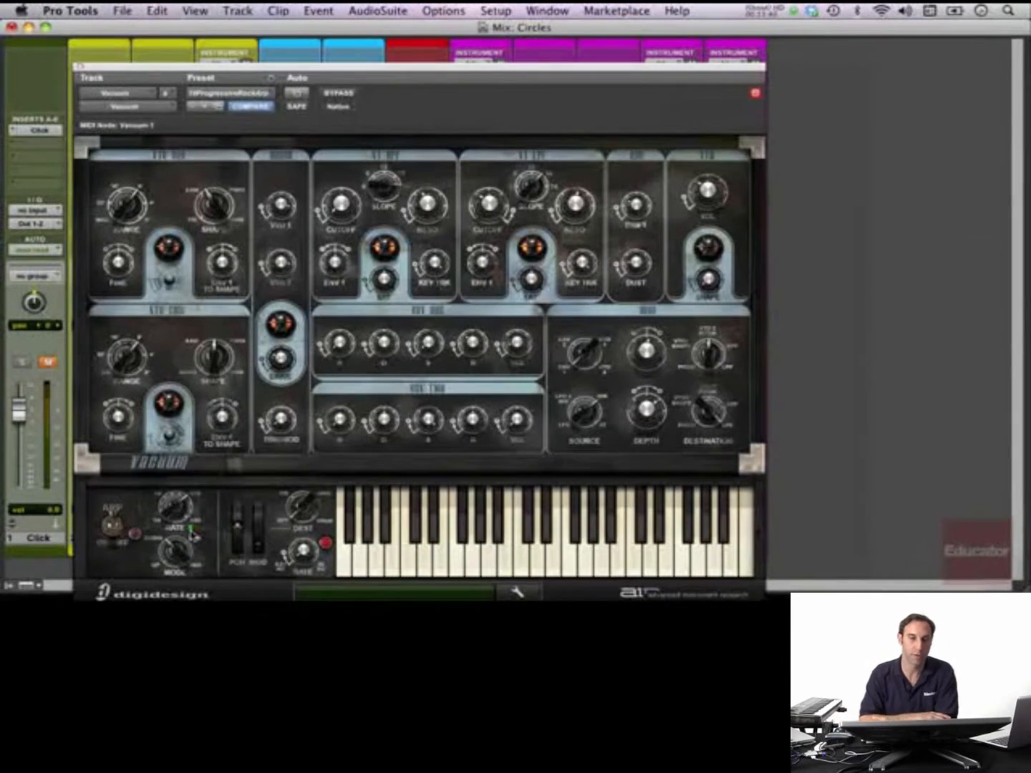
pyautogui.click(79, 68)
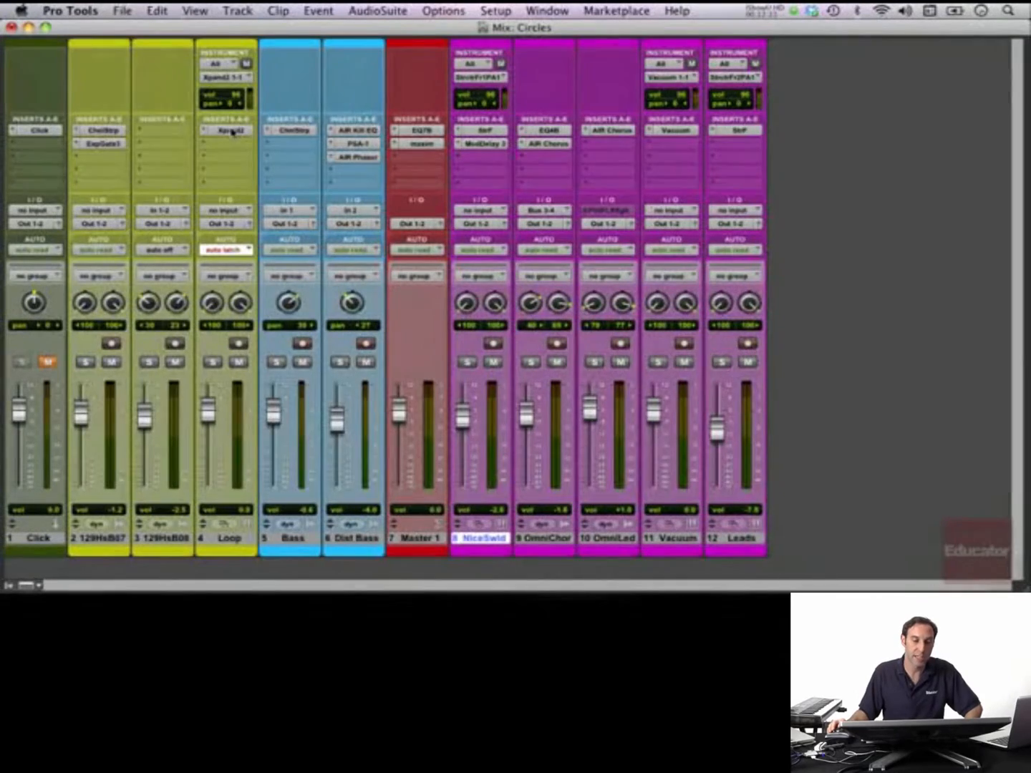
pyautogui.click(232, 131)
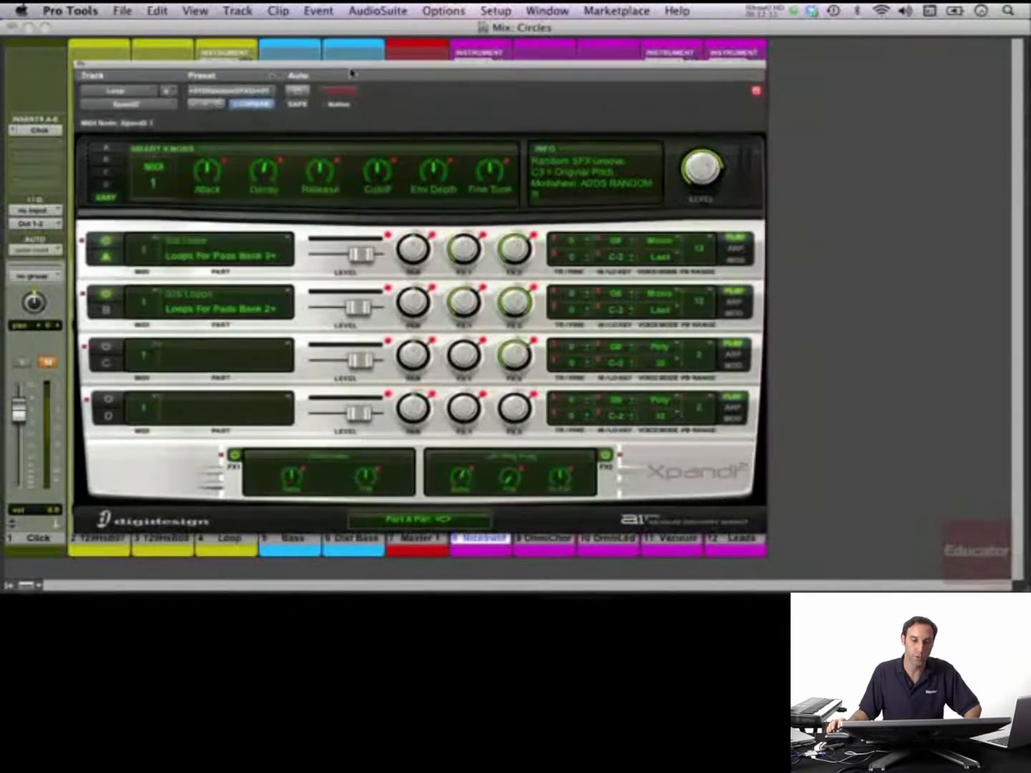
pyautogui.moveTo(351, 71); pyautogui.dragTo(356, 68)
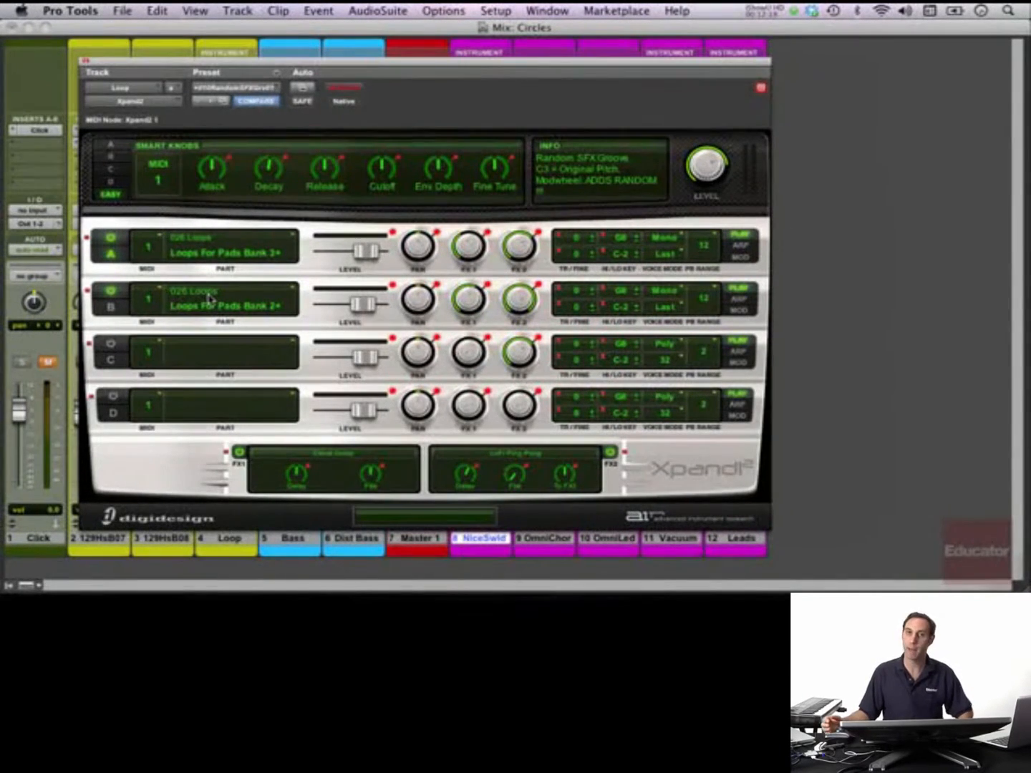
pyautogui.click(85, 62)
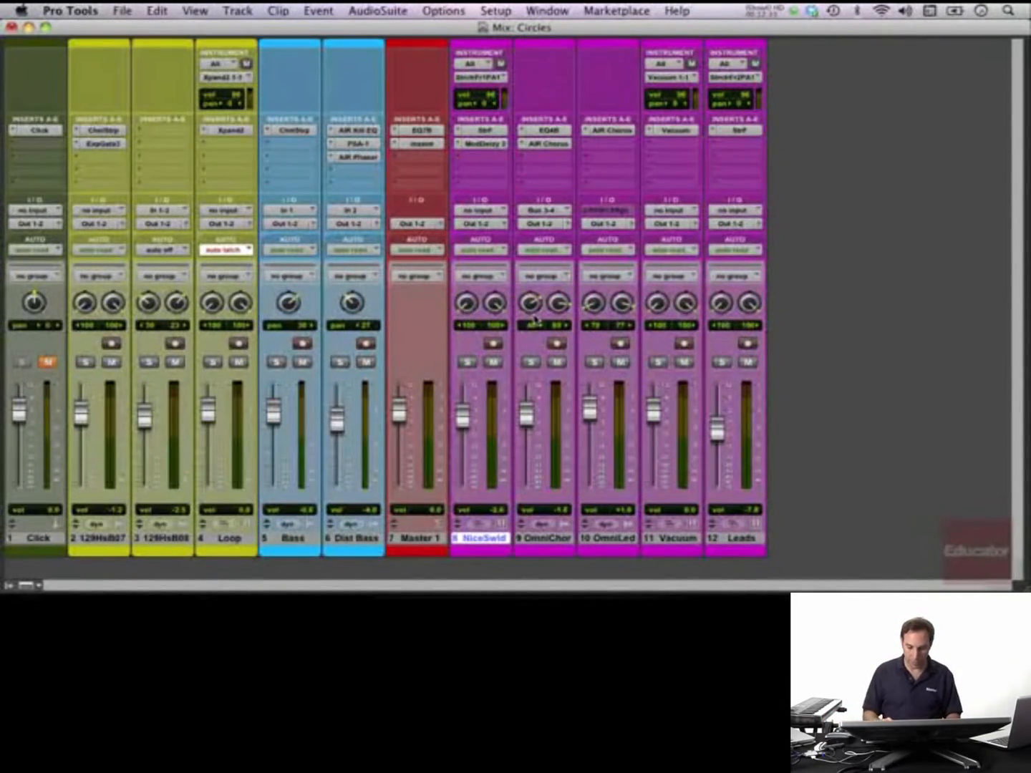
pyautogui.press('super+equal')
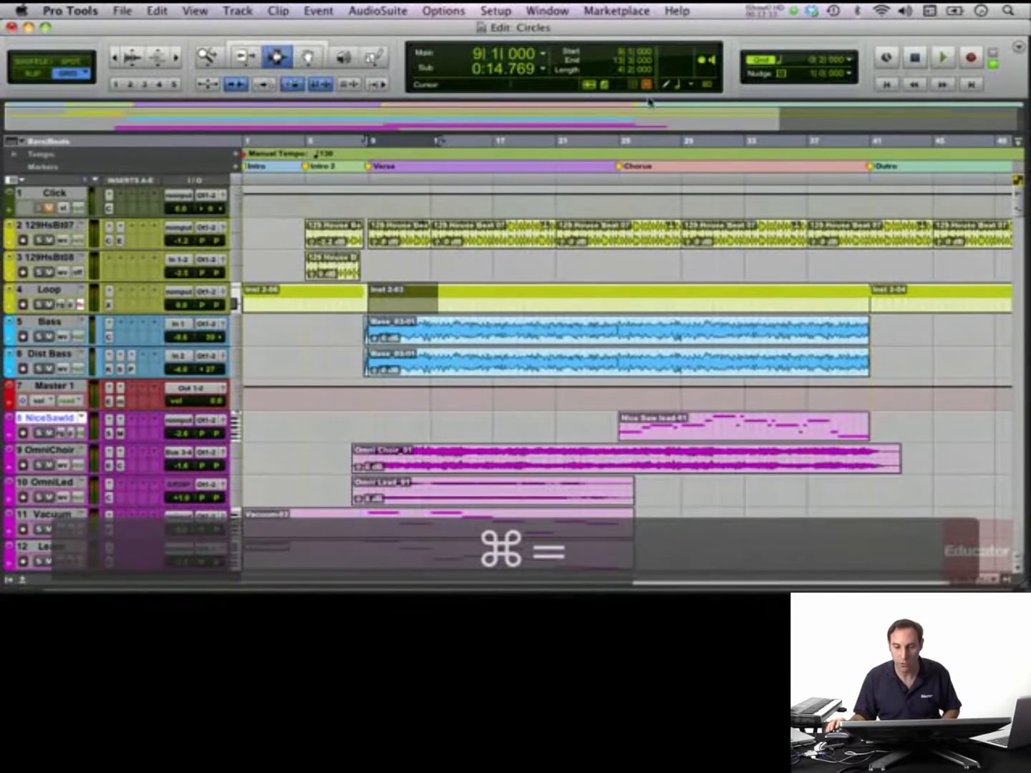
# - Place the edit cursor at 25|1|000, the start of the Nice Saw Lead clip, and increase that track's height
pyautogui.press('r')
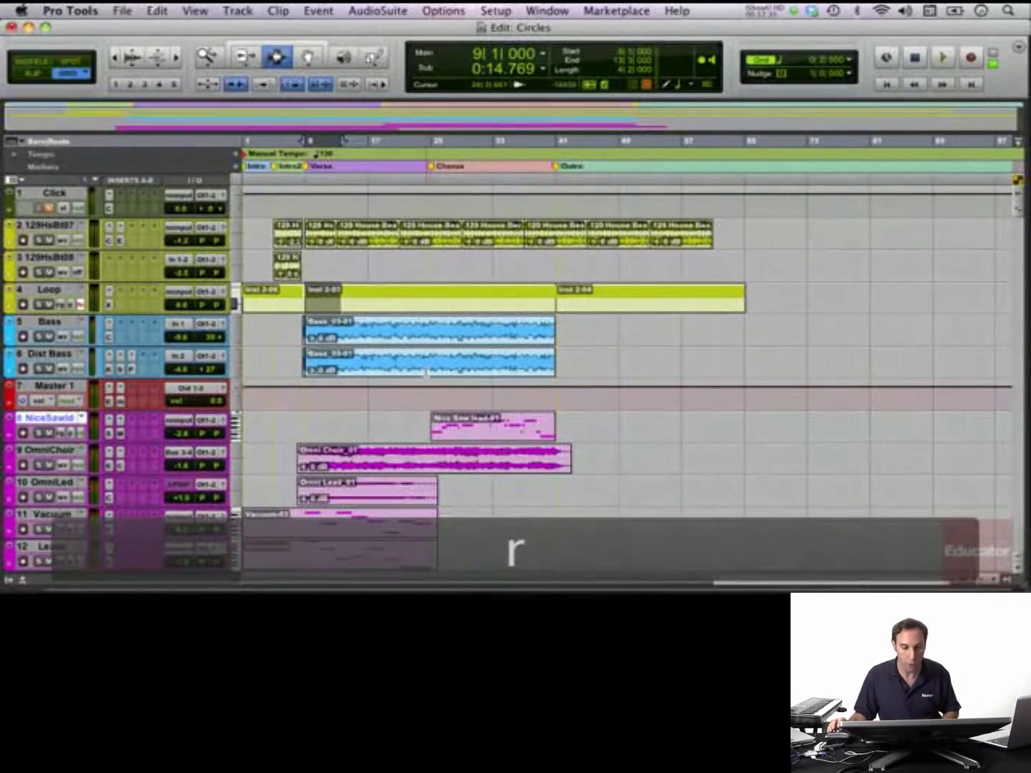
pyautogui.click(430, 422)
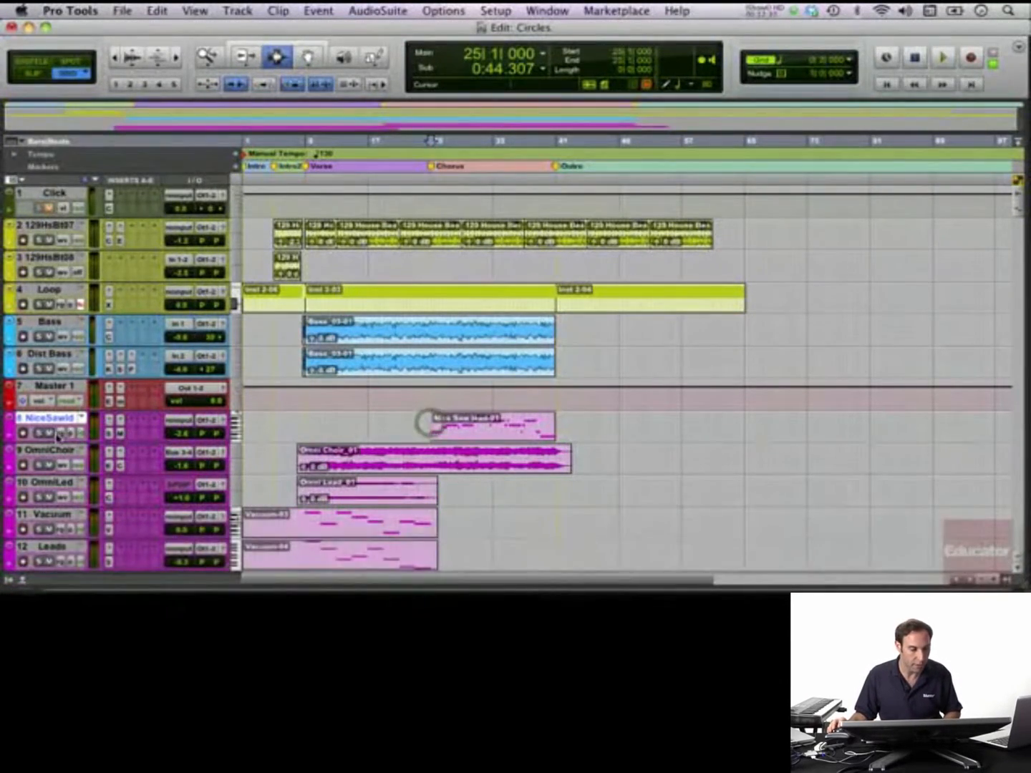
pyautogui.moveTo(56, 442); pyautogui.dragTo(45, 480)
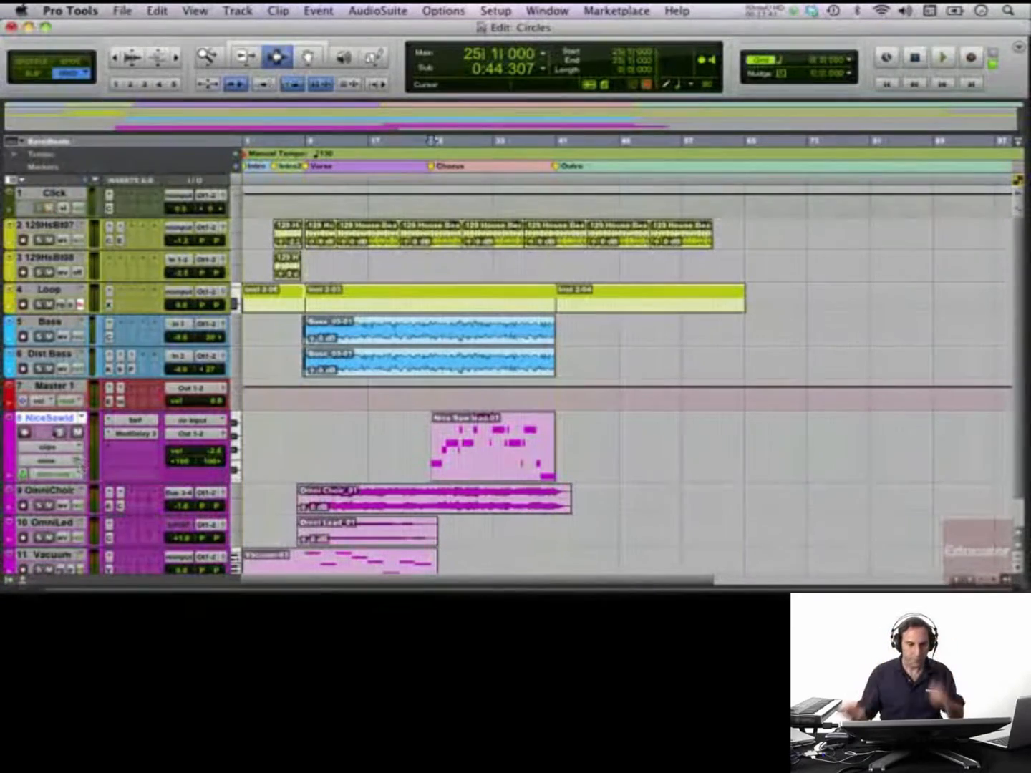
# - Open the Structure Free instrument on the Nice Saw Lead track, play the session from the Chorus, and close the instrument window
pyautogui.click(135, 425)
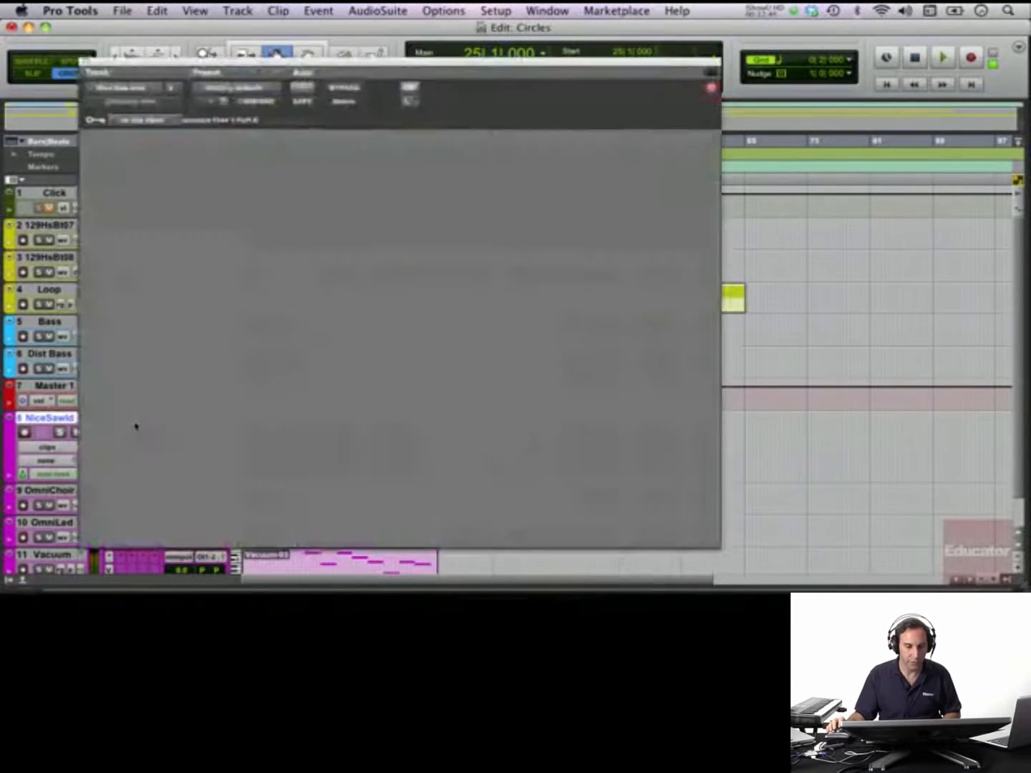
pyautogui.moveTo(380, 55); pyautogui.dragTo(456, 23)
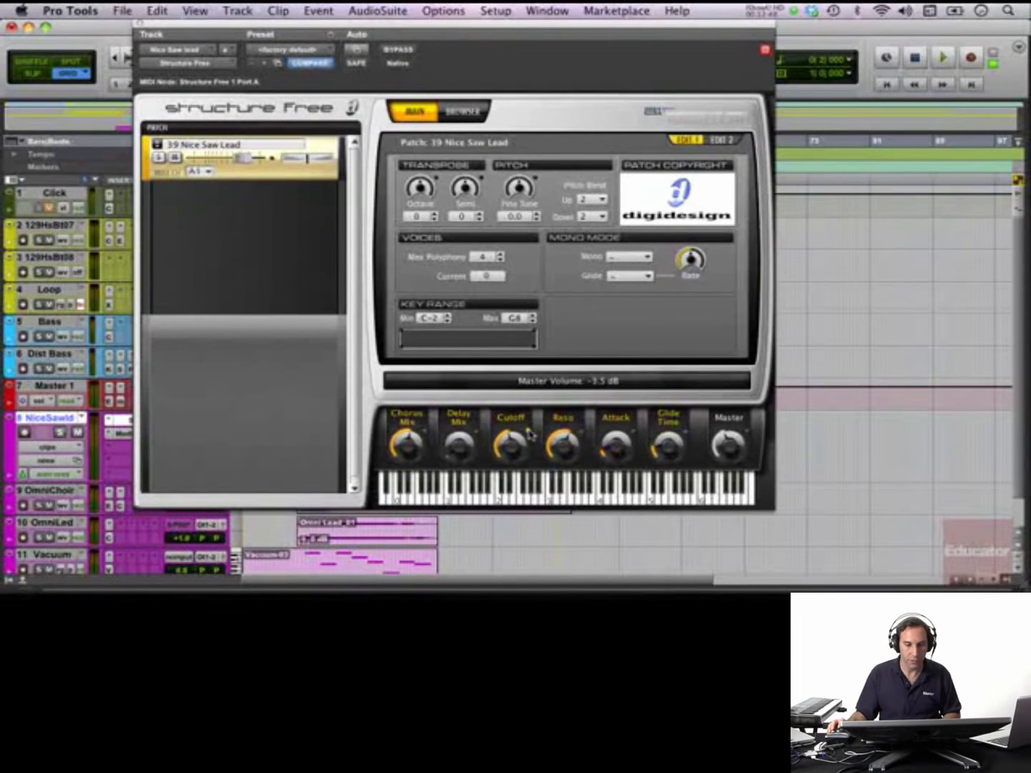
pyautogui.press('space')
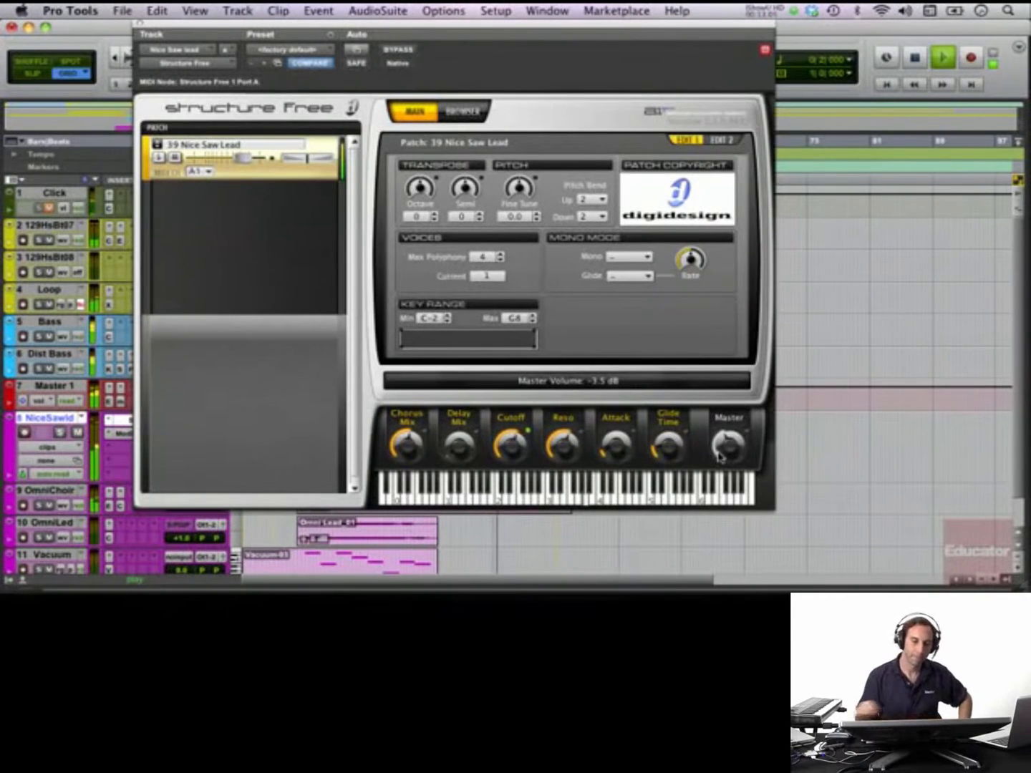
pyautogui.click(140, 24)
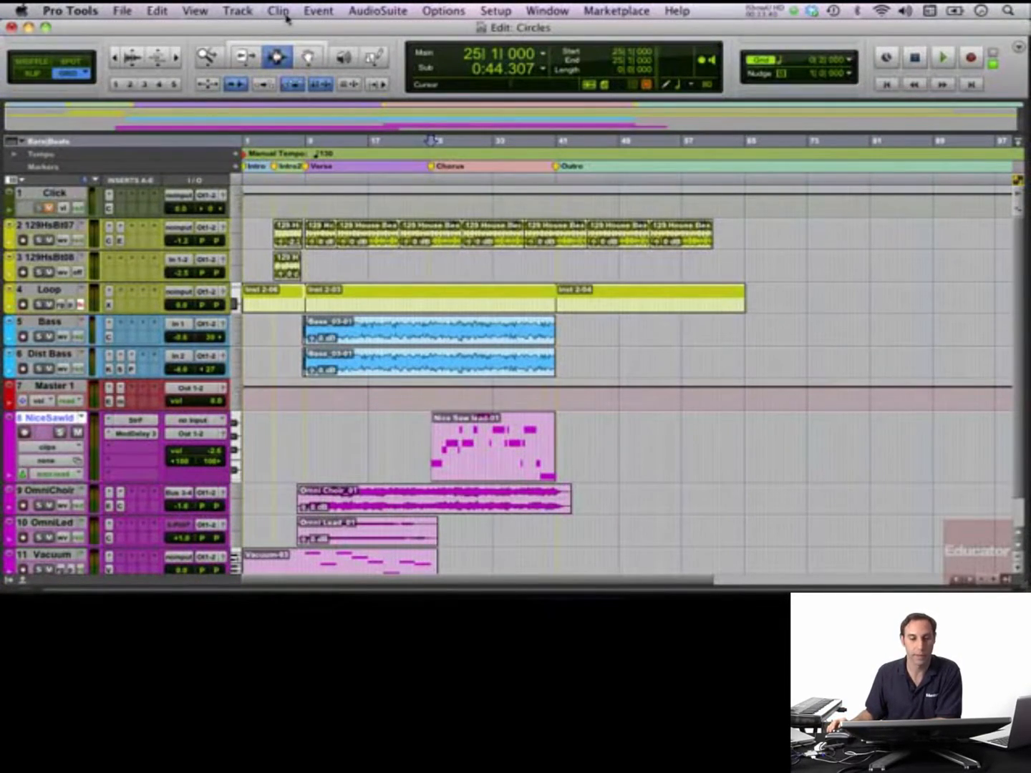
# - Show the Clips list in the Edit window and widen it enough to read the clip names
pyautogui.click(1005, 583)
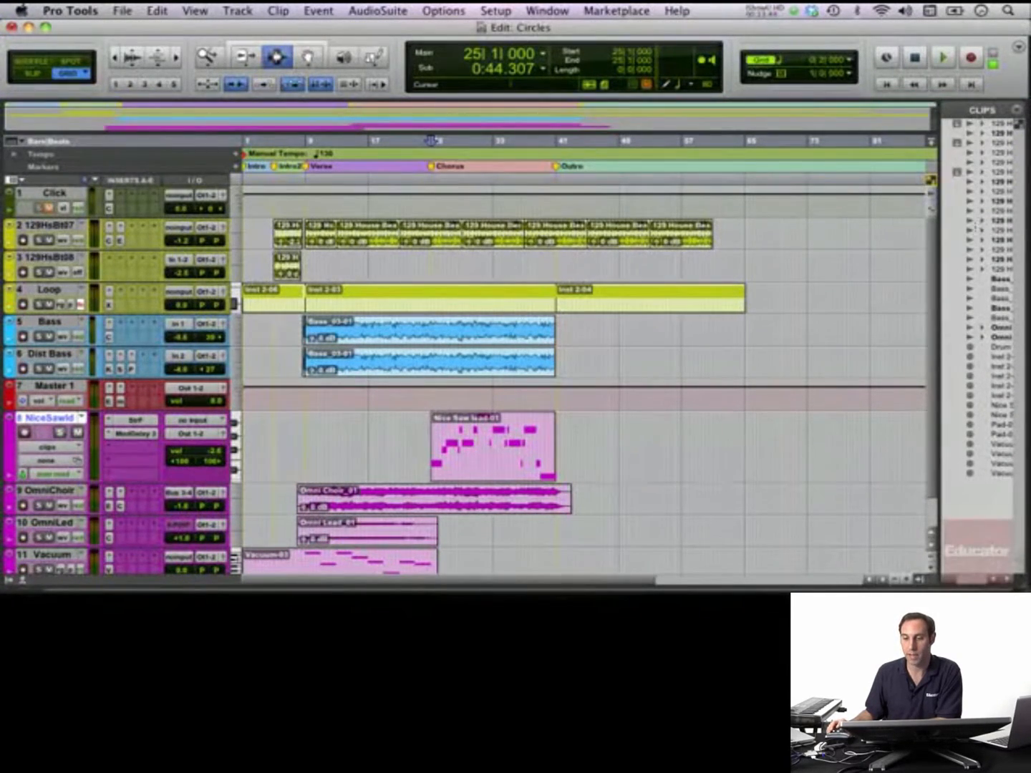
pyautogui.moveTo(940, 248); pyautogui.dragTo(836, 252)
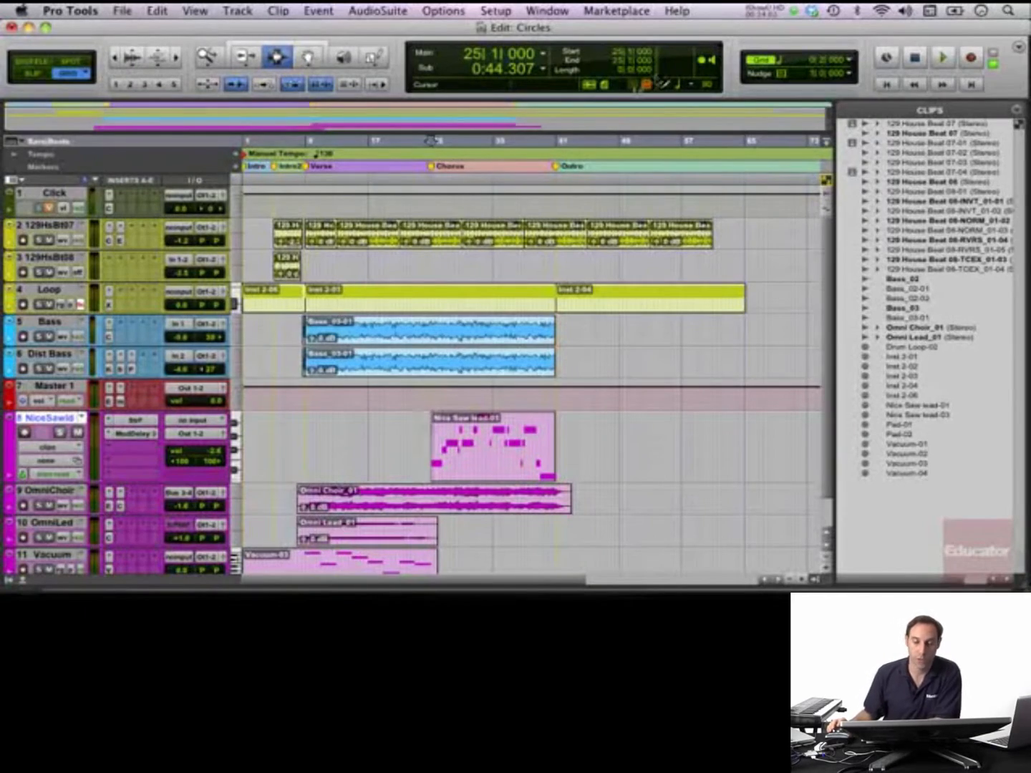
# - Solo the Loop track and clear the solo using the session-wide solo indicator
pyautogui.click(38, 306)
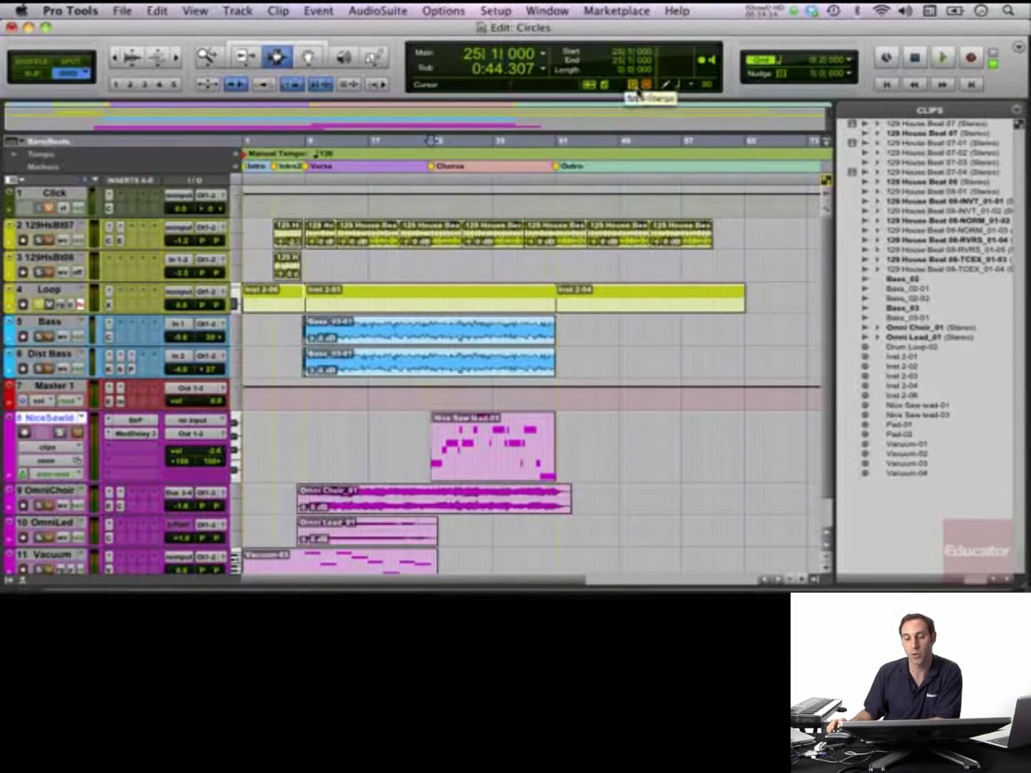
pyautogui.click(634, 85)
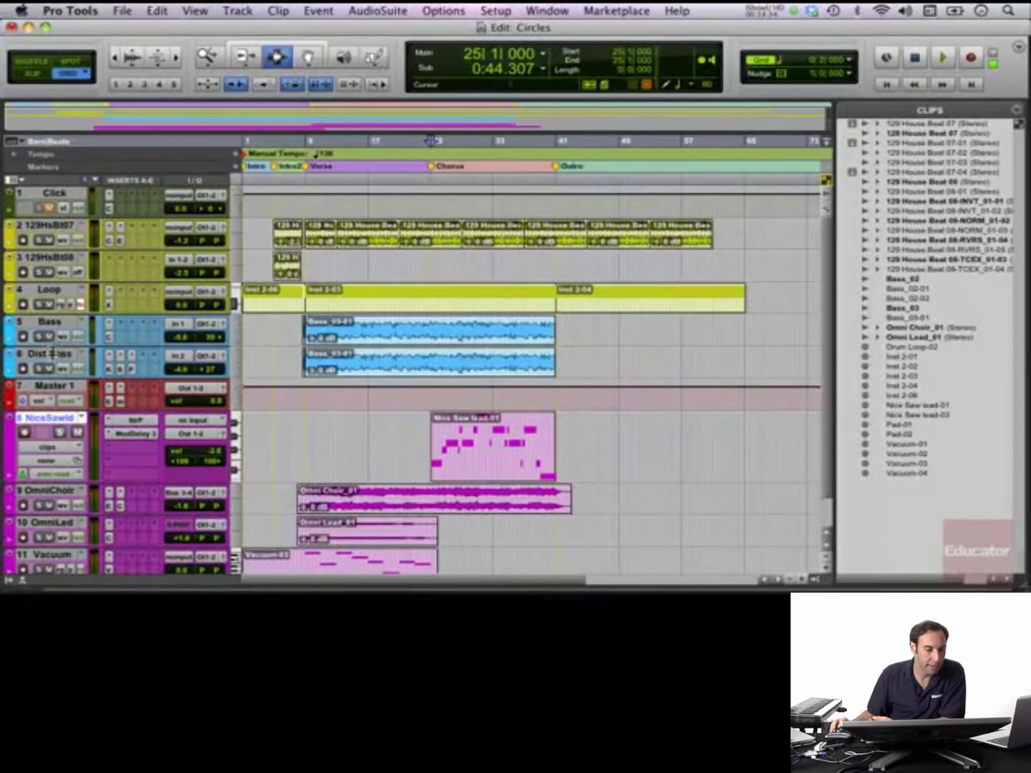
# - Increase the heights of the Bass and Dist Bass tracks so their inserts and volume and pan settings can be read
pyautogui.moveTo(53, 349); pyautogui.dragTo(63, 378)
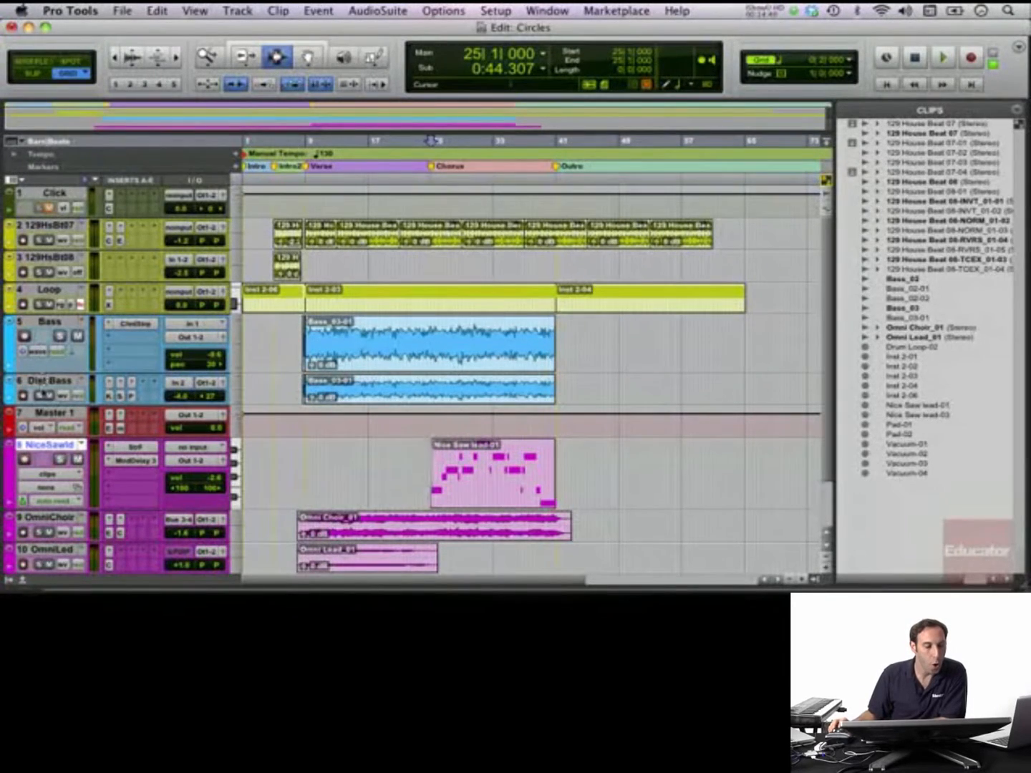
pyautogui.moveTo(35, 406); pyautogui.dragTo(32, 430)
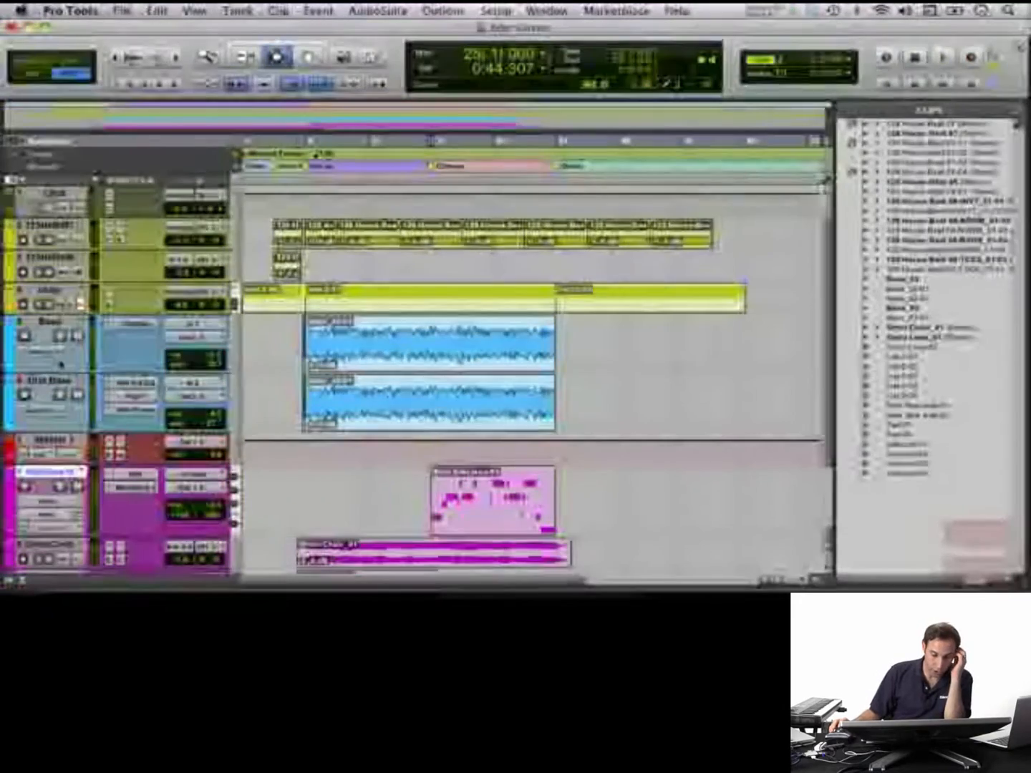
pyautogui.scroll(-3, 62, 359)
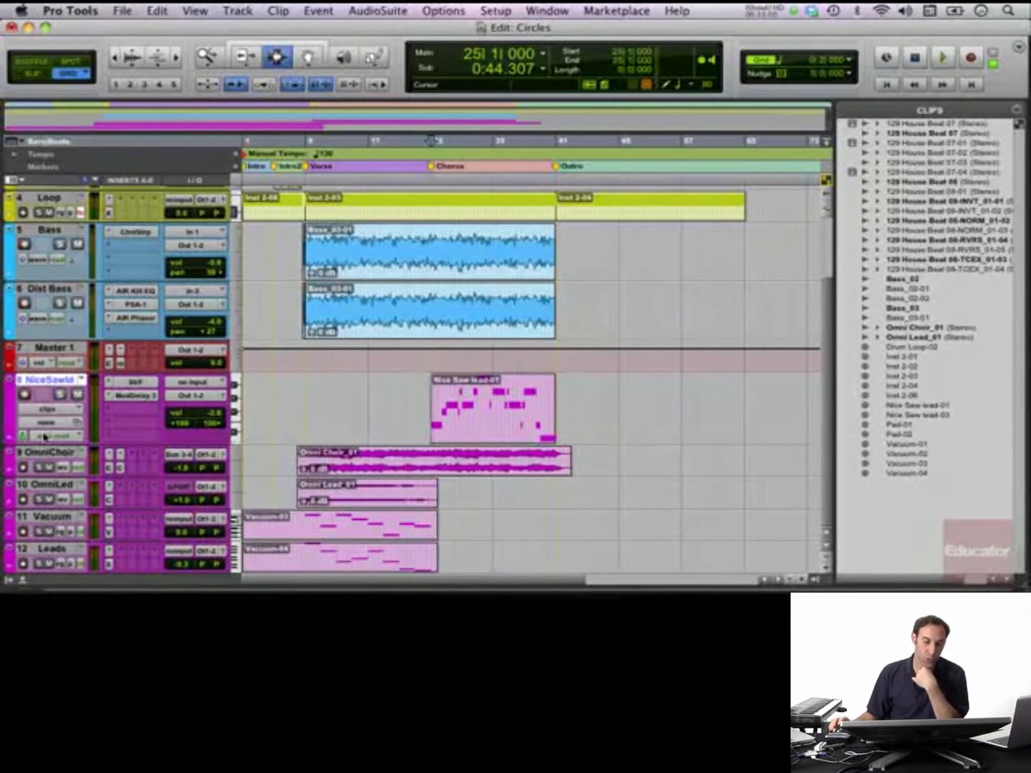
# - View the Mix window briefly, return to the Edit window, and show the Tracks and Groups lists
pyautogui.press('super+equal')
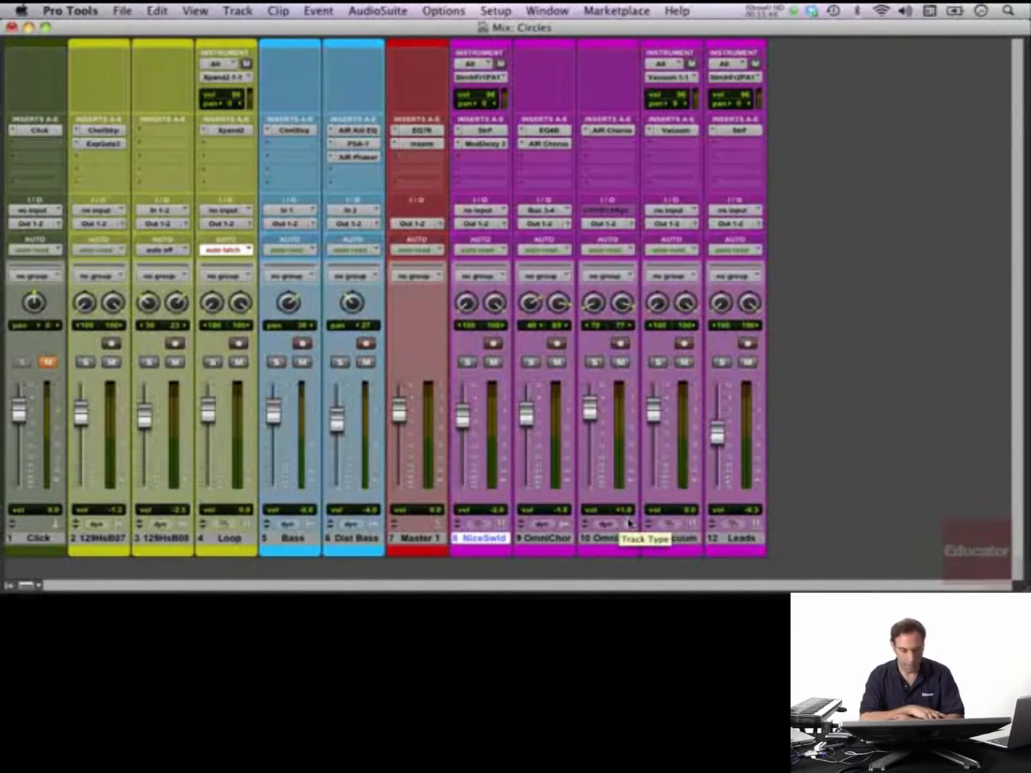
pyautogui.press('super+equal')
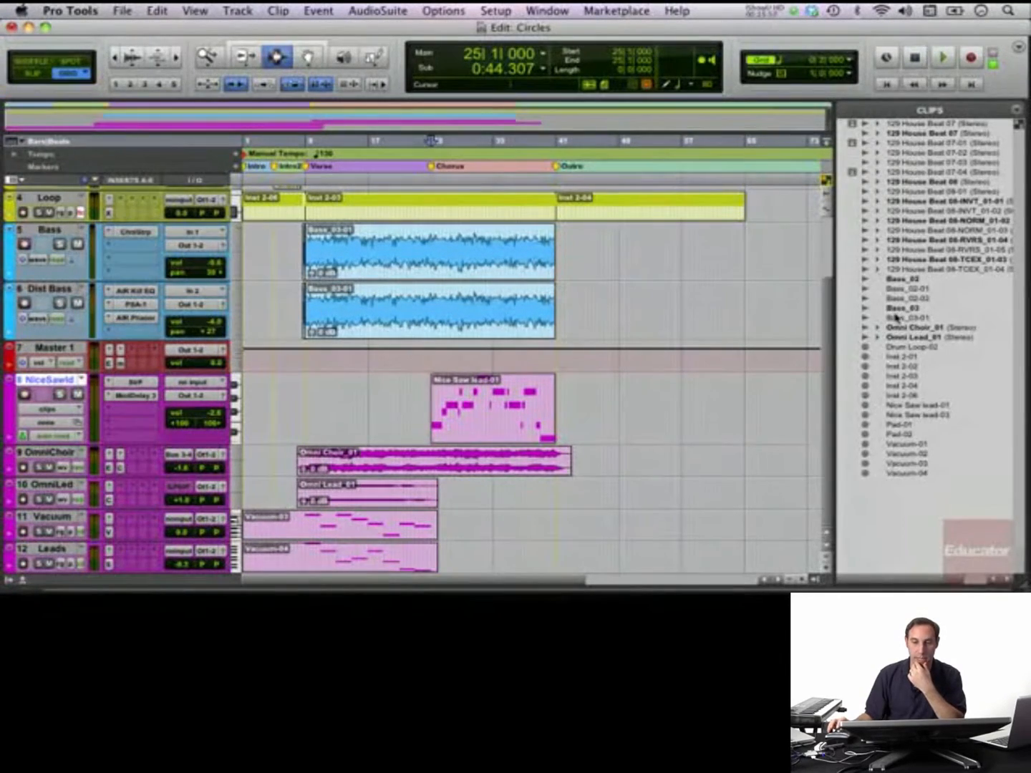
pyautogui.click(10, 581)
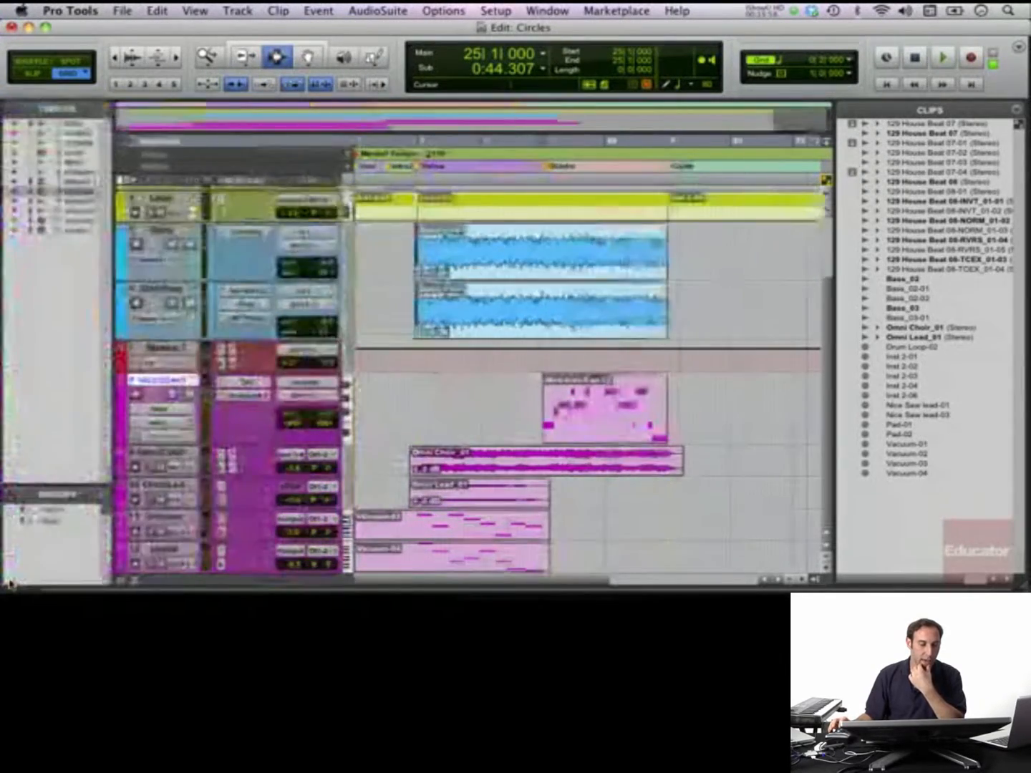